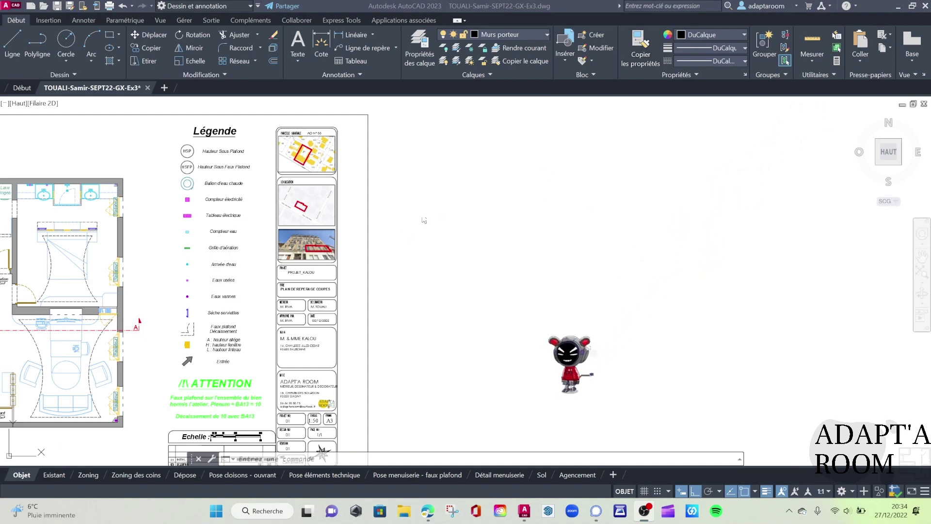
# - Draw a long horizontal rectangle in the empty space beside the plan sheets
pyautogui.moveTo(496, 222); pyautogui.dragTo(551, 206, button='middle')
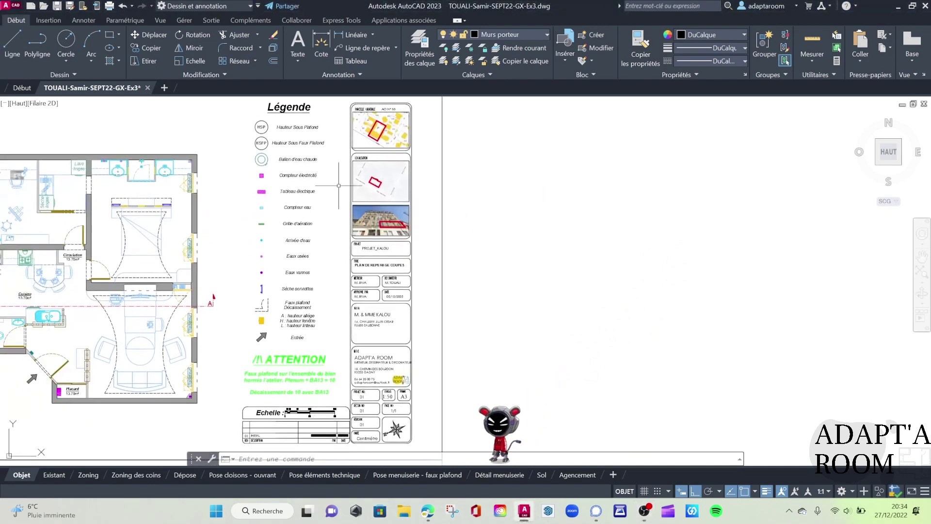
pyautogui.moveTo(115, 214); pyautogui.dragTo(345, 204, button='middle')
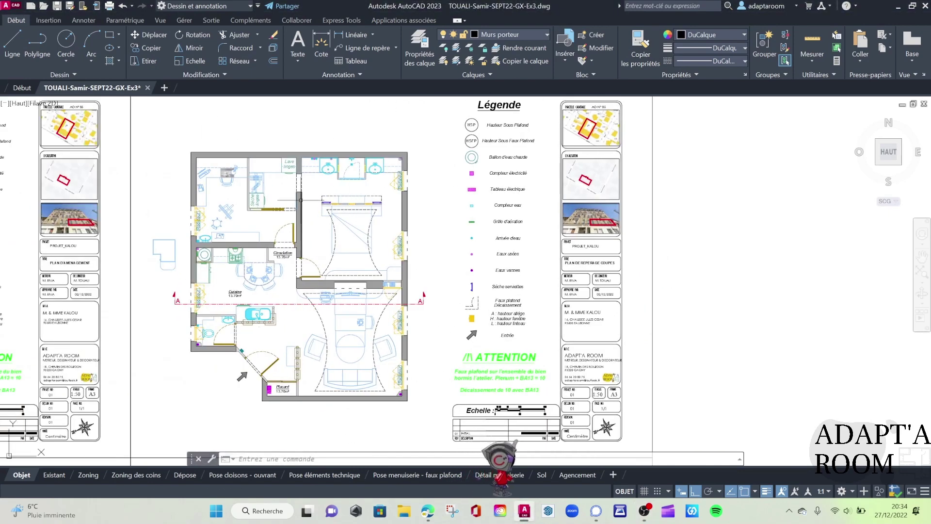
pyautogui.scroll(5, 300, 200)
pyautogui.scroll(-6, 116, 240)
pyautogui.scroll(-1, 107, 232)
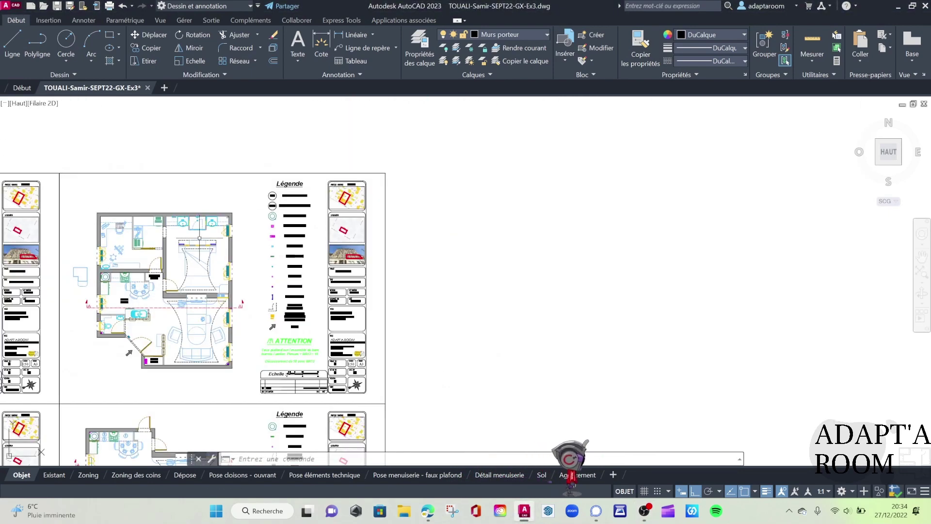
pyautogui.moveTo(545, 206); pyautogui.dragTo(430, 195, button='middle')
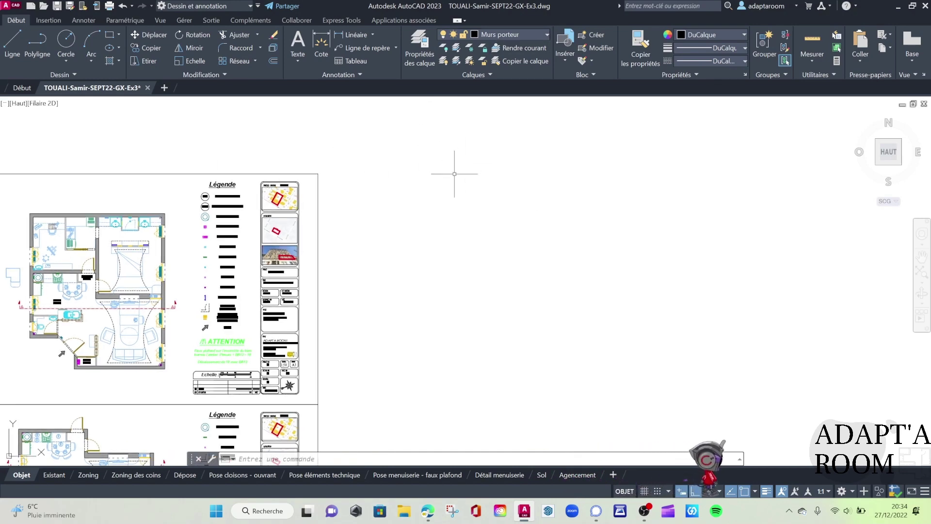
pyautogui.moveTo(428, 272); pyautogui.dragTo(356, 225, button='middle')
pyautogui.press('Escape')
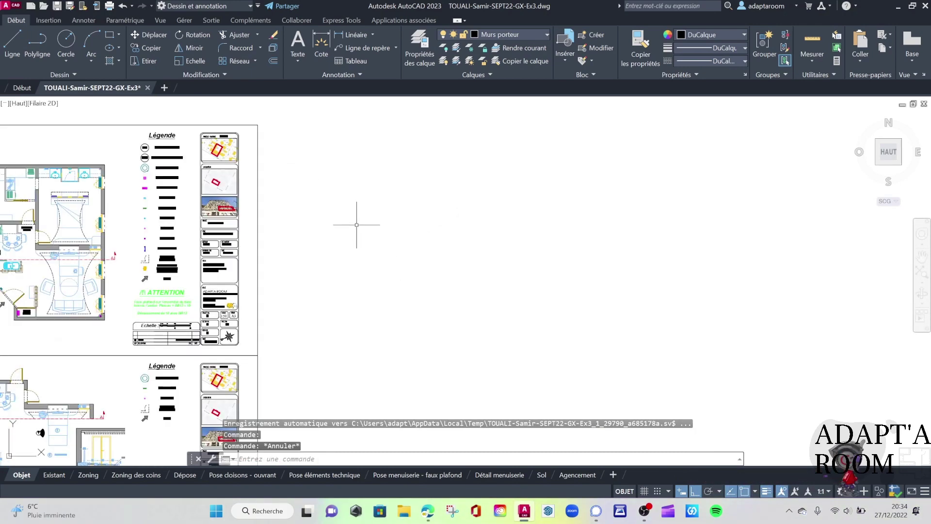
pyautogui.click(110, 35)
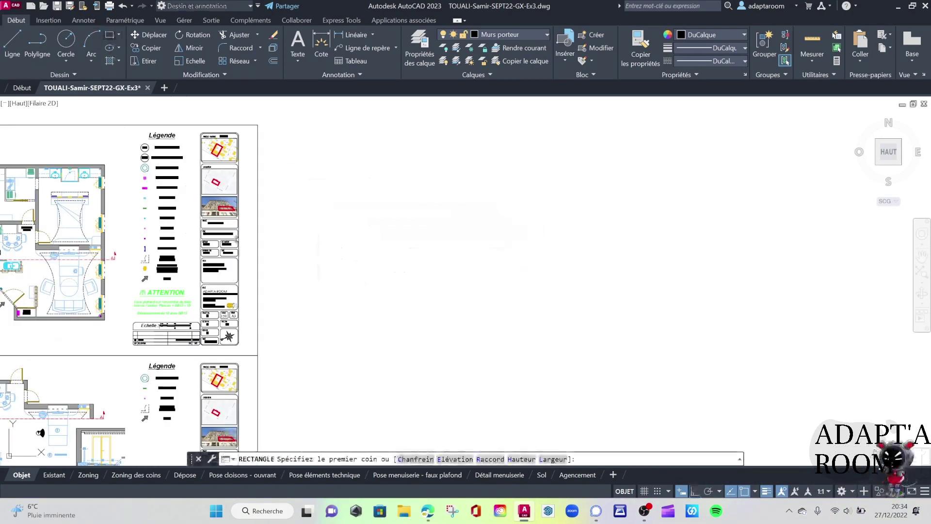
pyautogui.click(334, 178)
pyautogui.click(553, 202)
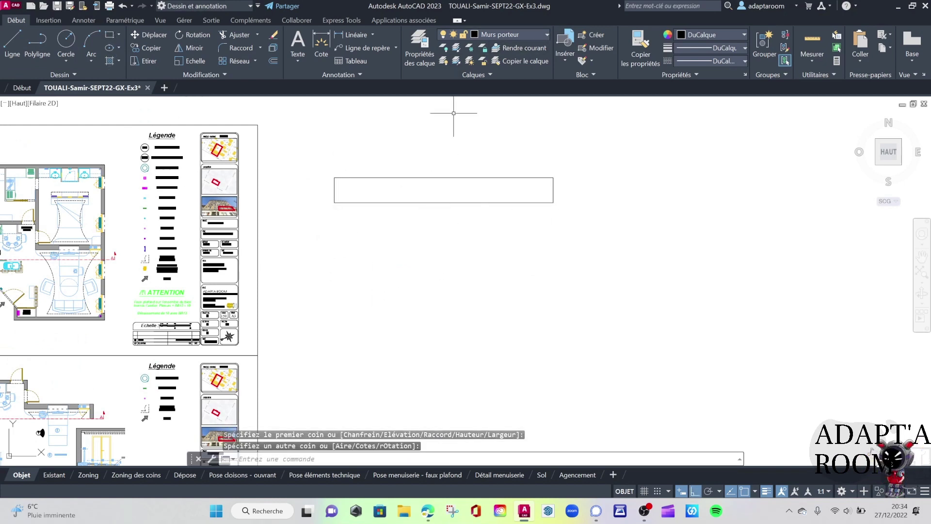
# - Fill the new rectangle with the fine pink grid hatch
pyautogui.press('Escape')
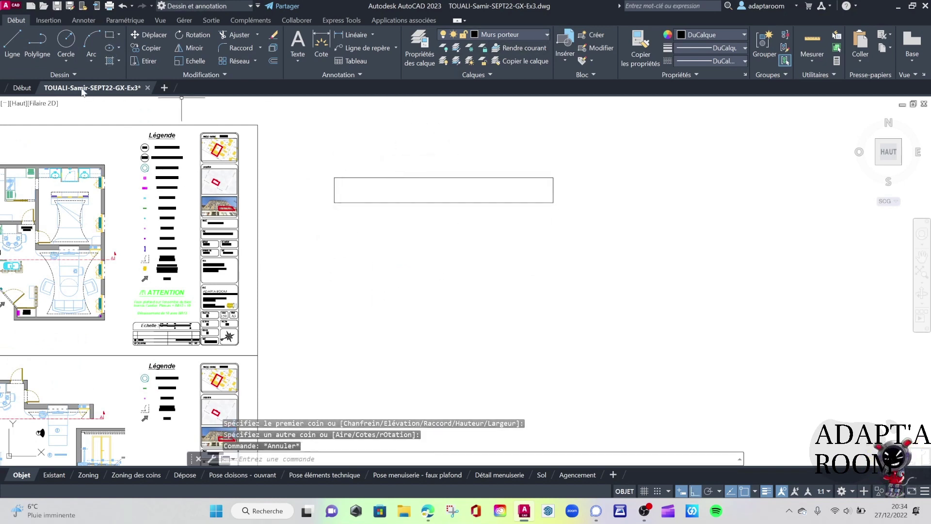
pyautogui.click(110, 62)
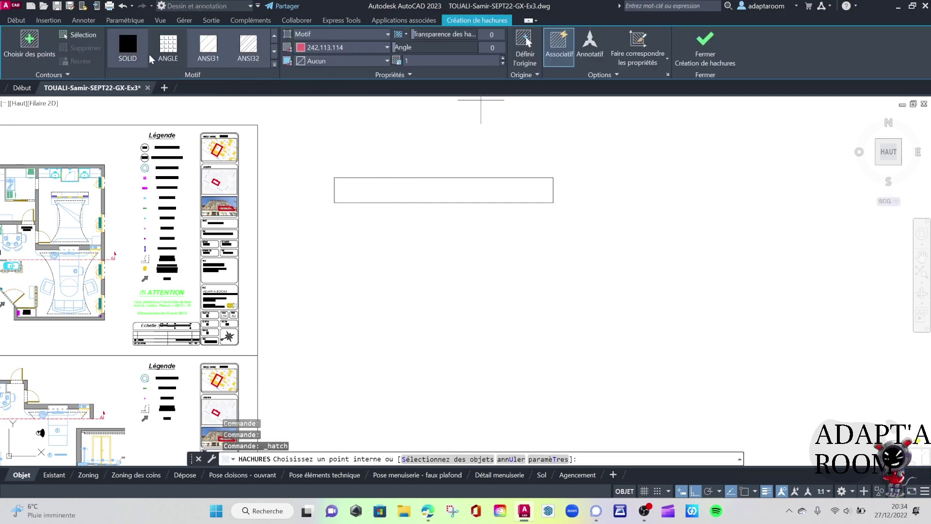
pyautogui.press('Return')
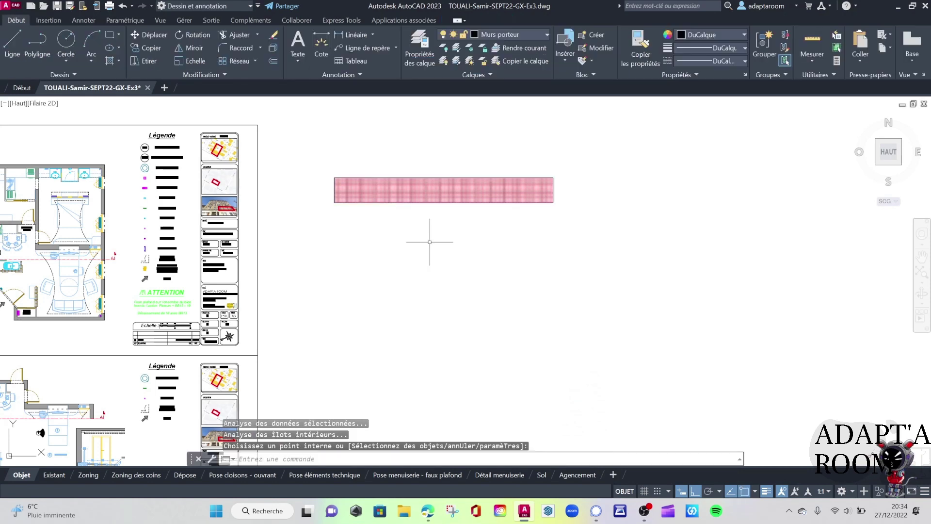
pyautogui.scroll(4, 418, 198)
pyautogui.press('Escape')
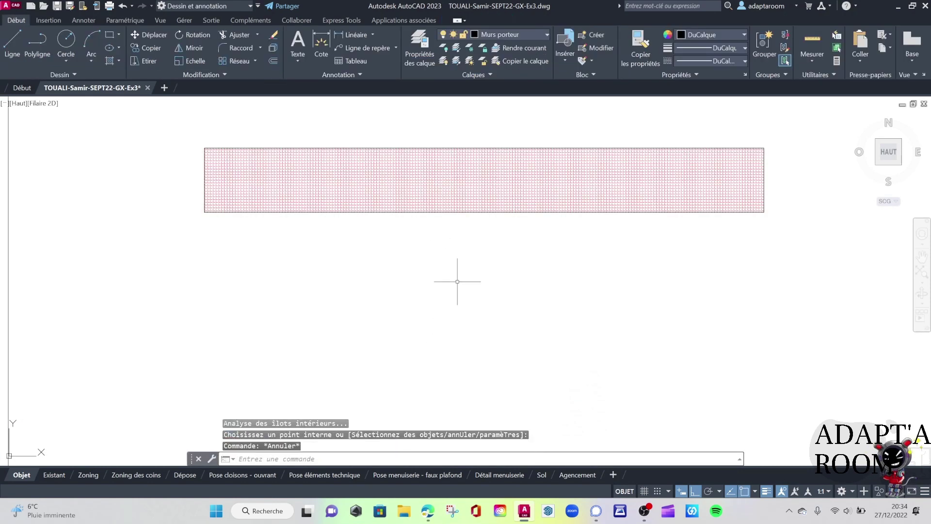
pyautogui.scroll(3, 416, 178)
pyautogui.scroll(2, 571, 188)
pyautogui.scroll(-2, 483, 234)
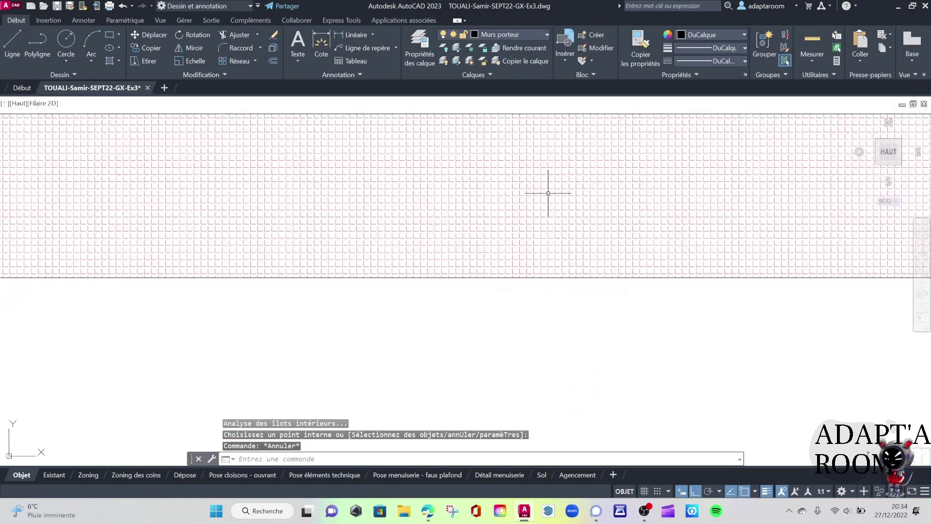
pyautogui.scroll(-5, 436, 209)
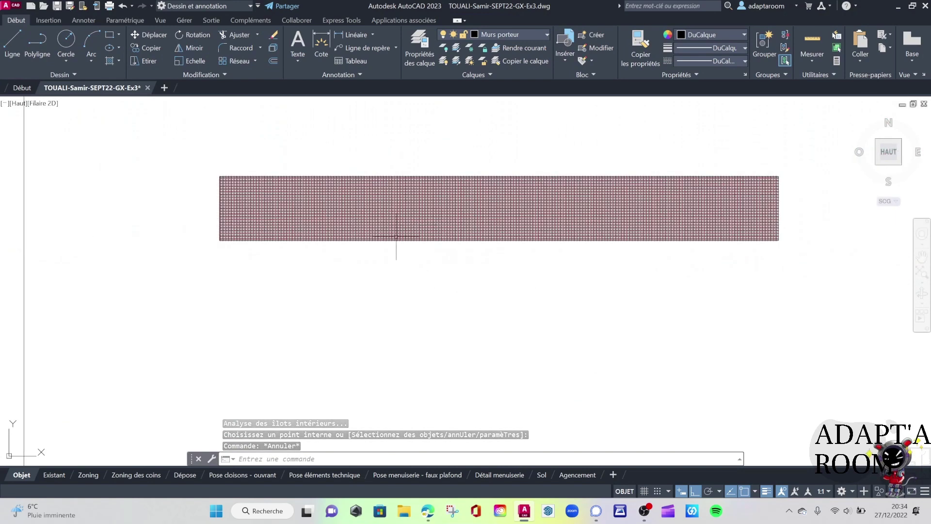
pyautogui.moveTo(465, 270); pyautogui.dragTo(320, 275, button='middle')
pyautogui.press('Escape')
pyautogui.press('Escape')
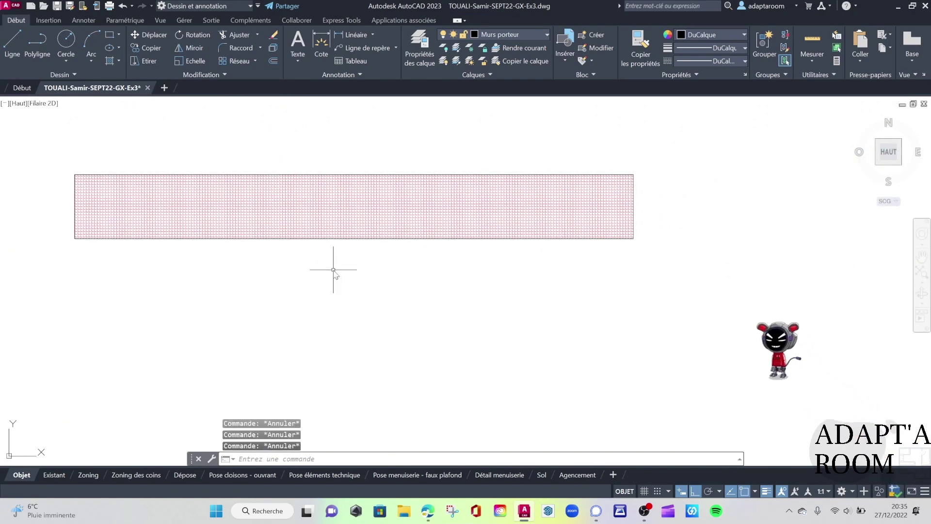
# - Draw the narrow stem outline down from the rectangle's bottom edge with lines, forming a T
pyautogui.write('l')
pyautogui.press('Return')
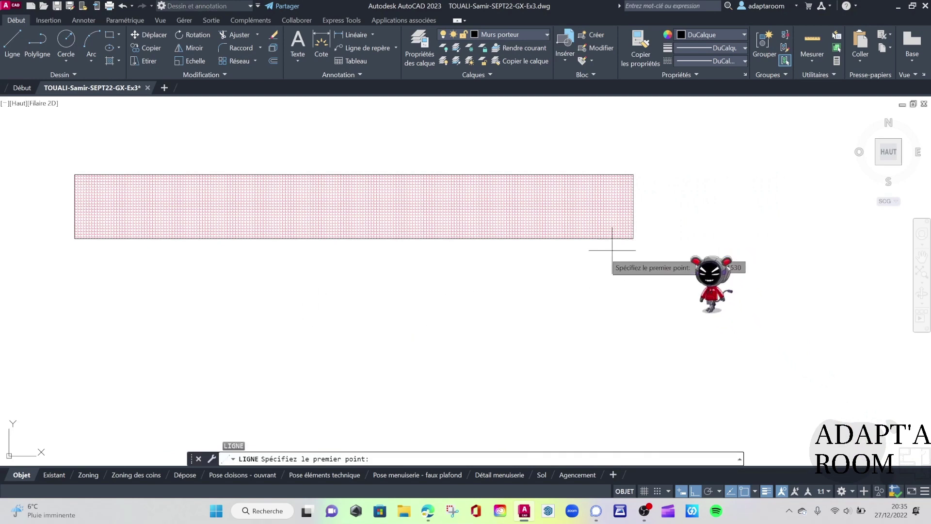
pyautogui.click(353, 239)
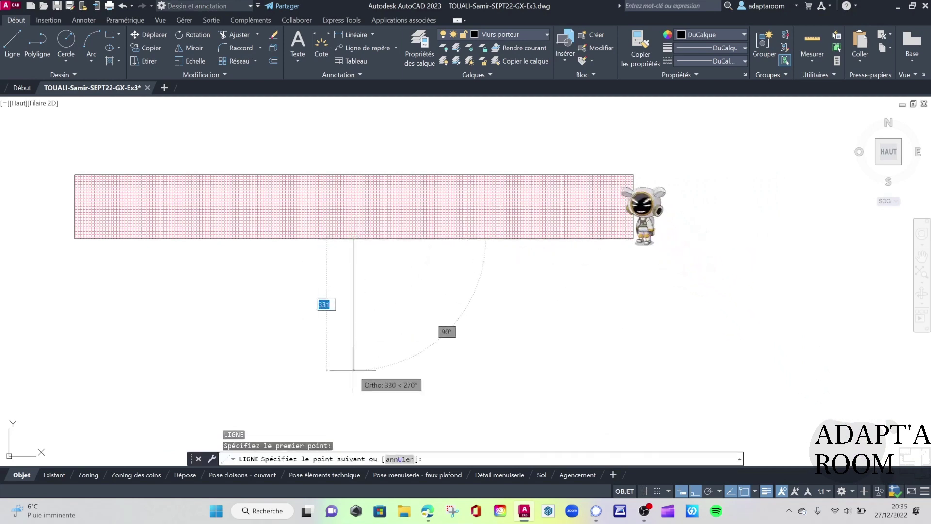
pyautogui.click(354, 394)
pyautogui.click(375, 394)
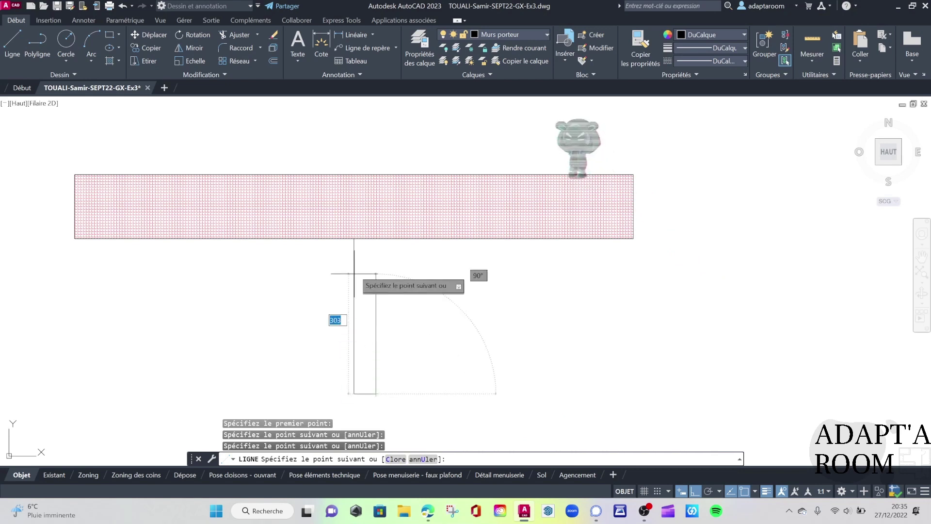
pyautogui.click(376, 239)
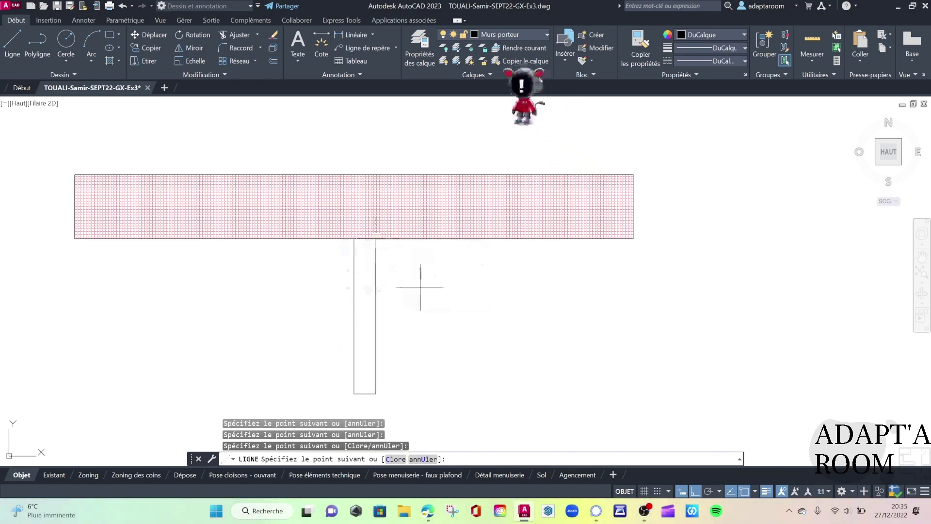
pyautogui.press('Escape')
pyautogui.press('Escape')
pyautogui.press('Escape')
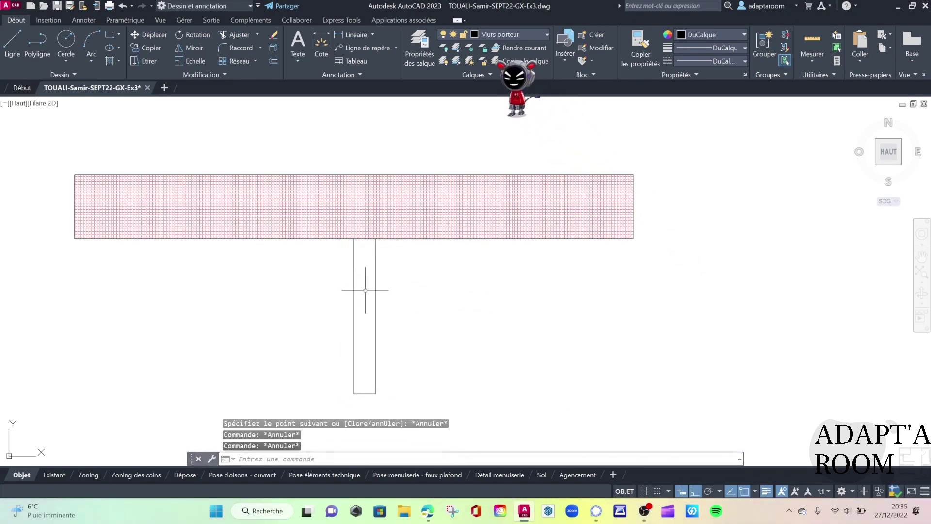
# - Cancel a stray line command and start a hatch (H) for the stem
pyautogui.write('l')
pyautogui.press('Return')
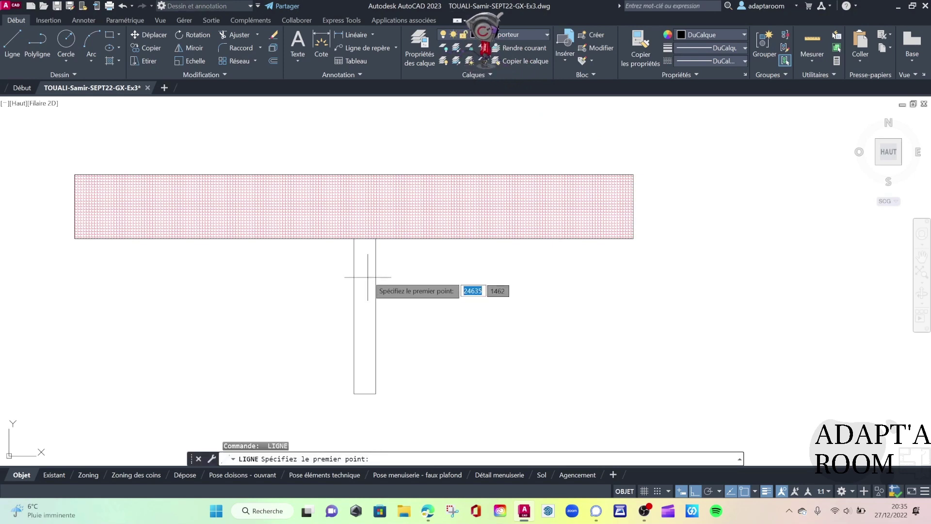
pyautogui.press('Escape')
pyautogui.press('Escape')
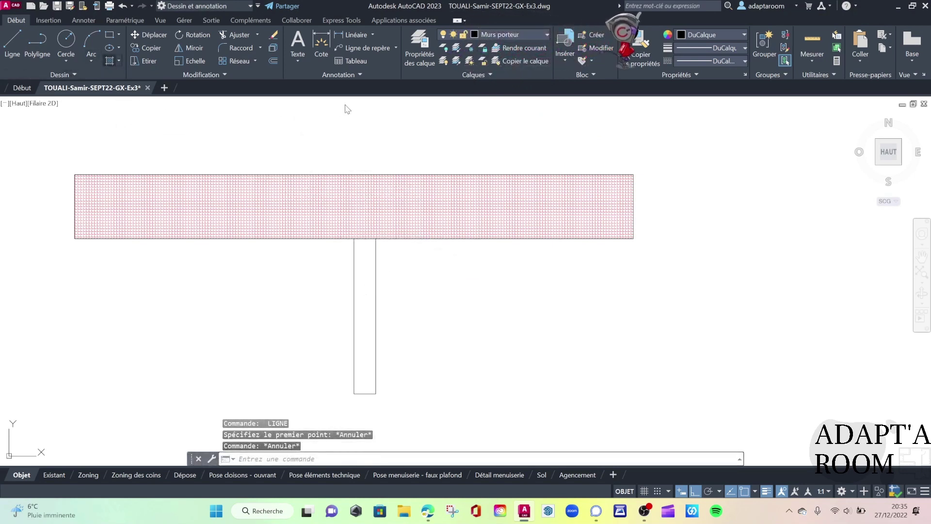
pyautogui.write('h')
pyautogui.press('Return')
pyautogui.click(365, 291)
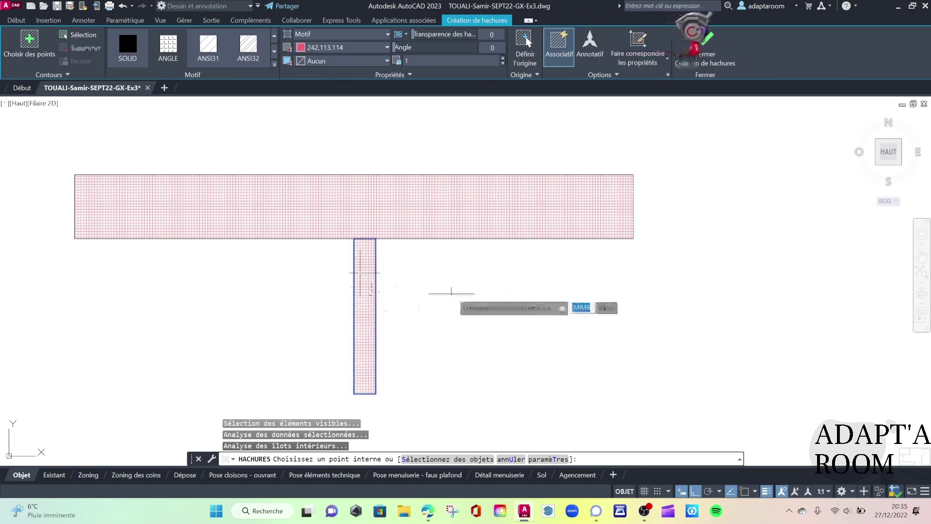
pyautogui.press('Escape')
pyautogui.moveTo(411, 351); pyautogui.dragTo(442, 284, button='middle')
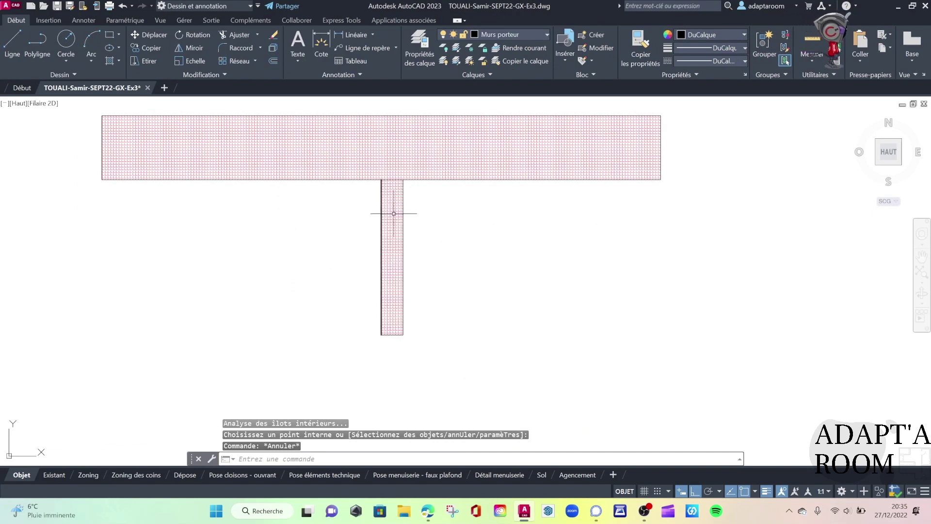
pyautogui.scroll(3, 427, 294)
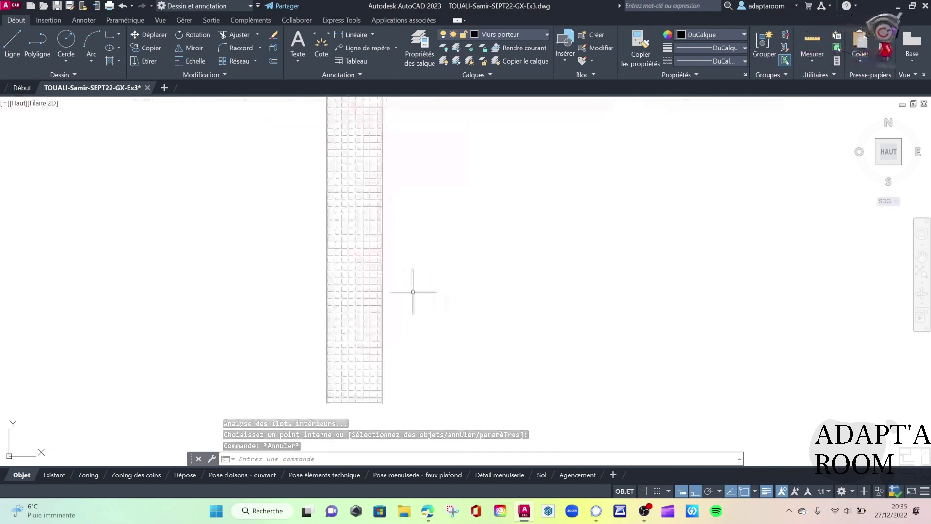
pyautogui.click(383, 283)
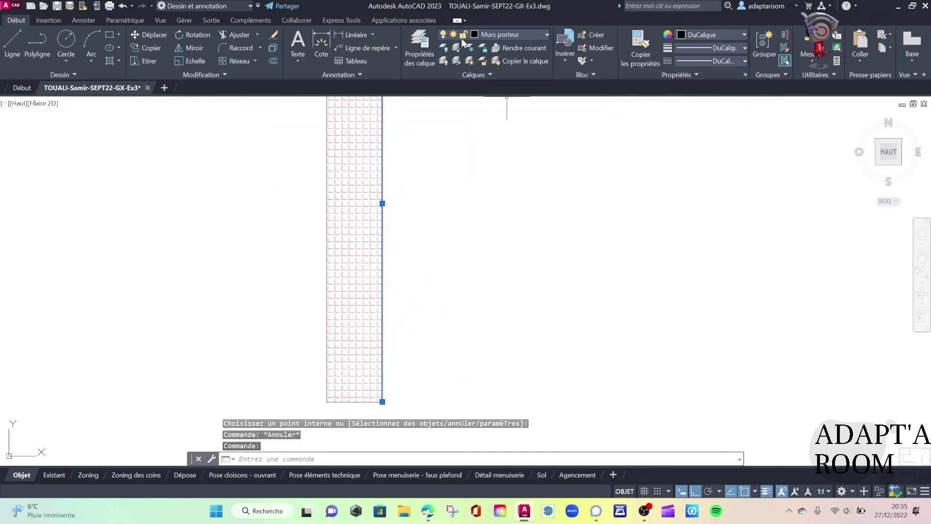
pyautogui.scroll(-3, 451, 243)
pyautogui.press('Escape')
pyautogui.press('Escape')
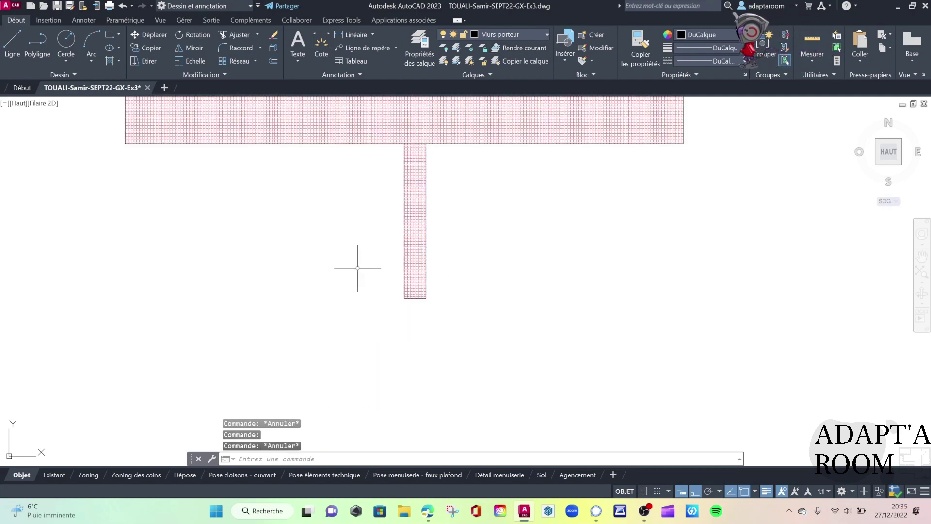
pyautogui.scroll(-2, 360, 264)
pyautogui.scroll(-2, 339, 281)
pyautogui.scroll(-2, 480, 286)
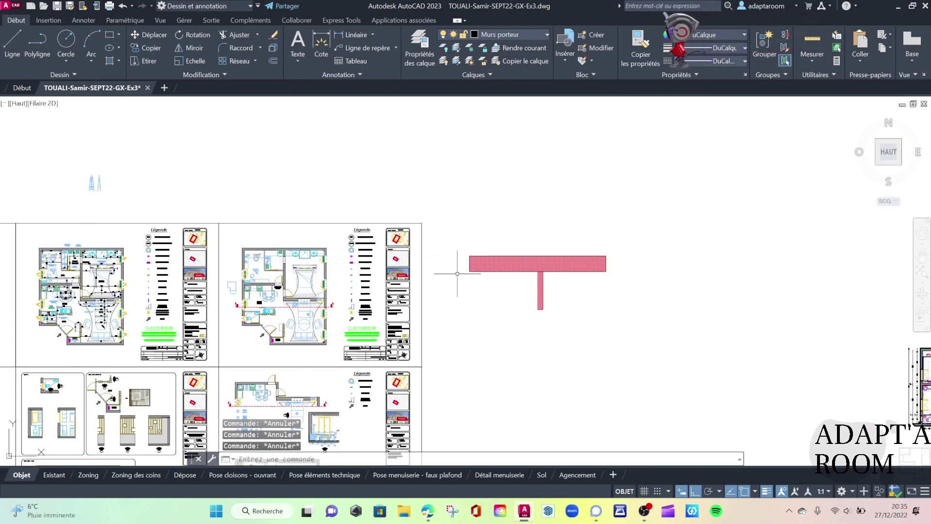
pyautogui.scroll(4, 457, 274)
pyautogui.moveTo(466, 272); pyautogui.dragTo(459, 235, button='middle')
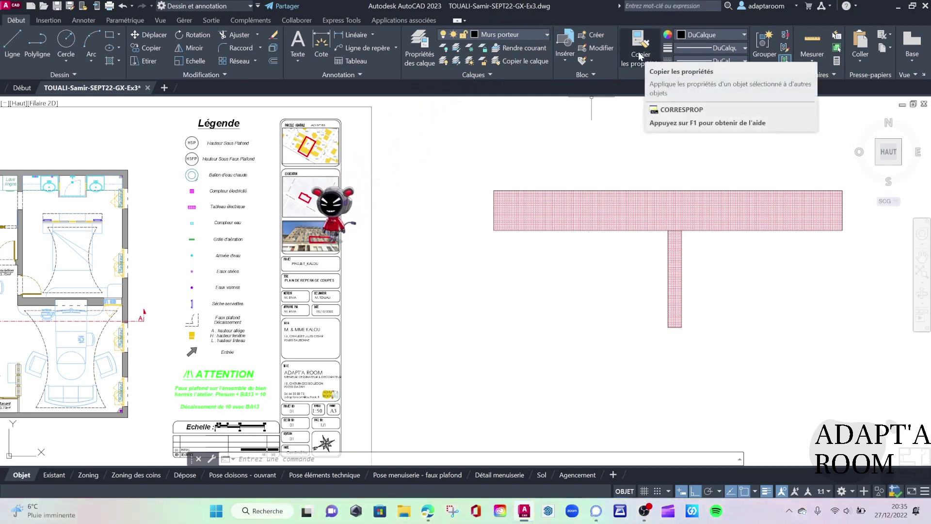
# - Match the T's top bar hatch to the plan's solid grey load-bearing wall hatch
pyautogui.click(640, 49)
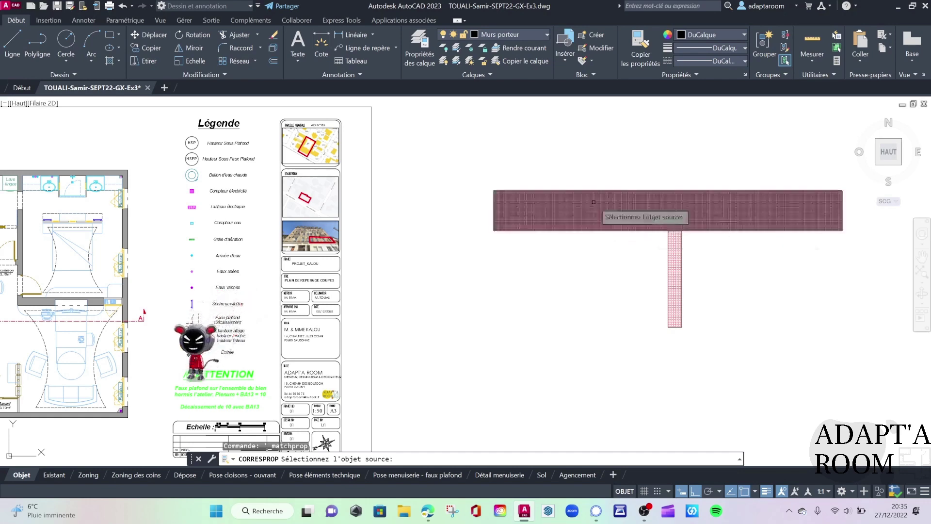
pyautogui.moveTo(505, 246); pyautogui.dragTo(661, 246, button='middle')
pyautogui.scroll(5, 253, 246)
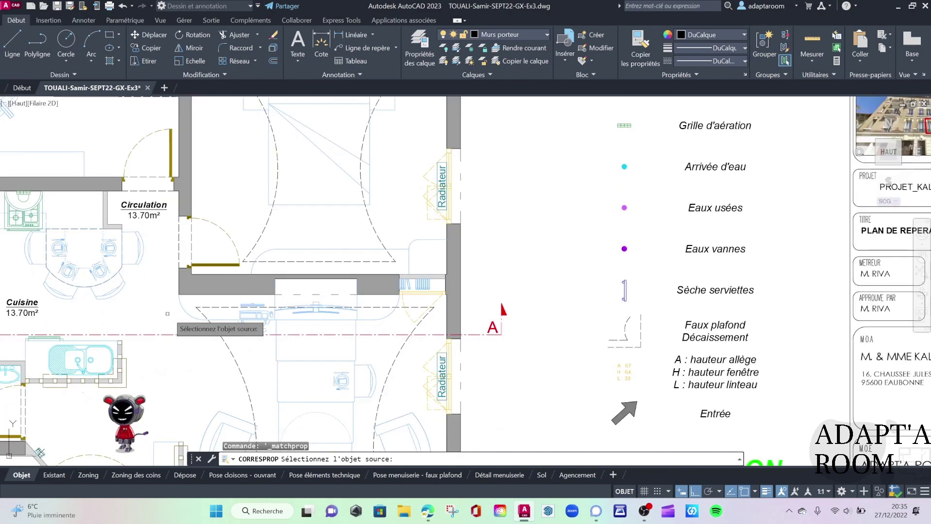
pyautogui.scroll(5, 214, 267)
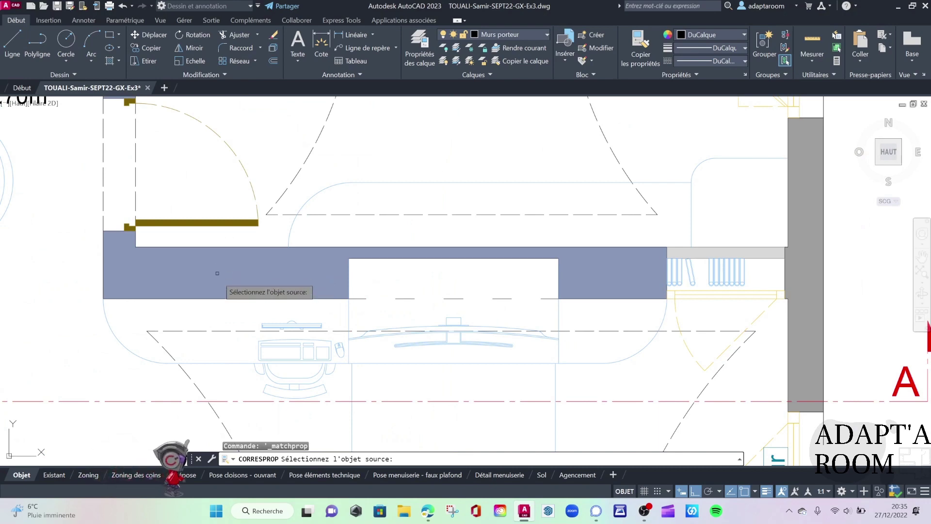
pyautogui.click(237, 270)
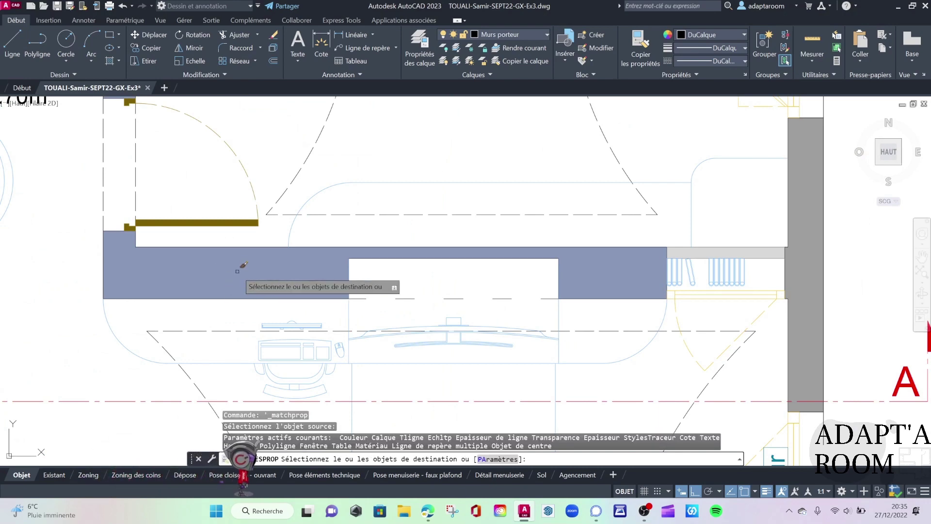
pyautogui.scroll(-5, 237, 270)
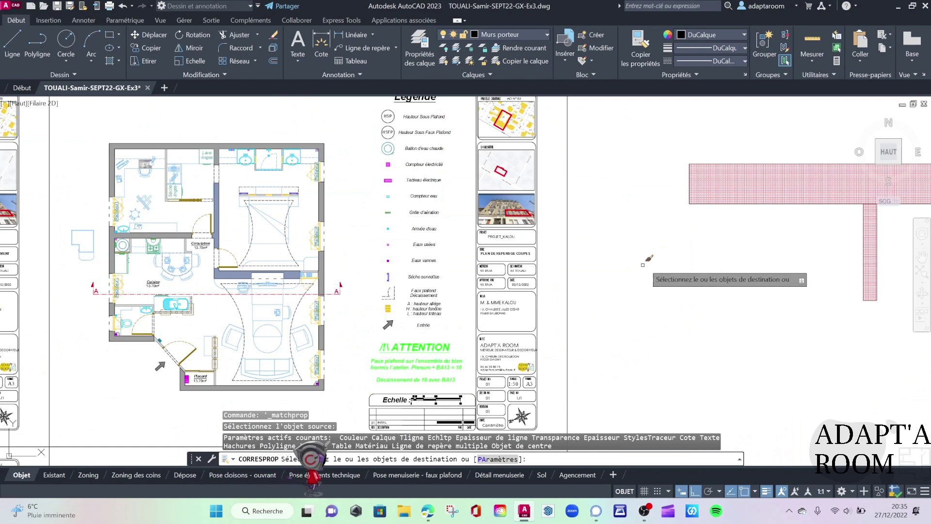
pyautogui.moveTo(647, 274); pyautogui.dragTo(308, 281, button='middle')
pyautogui.scroll(4, 440, 205)
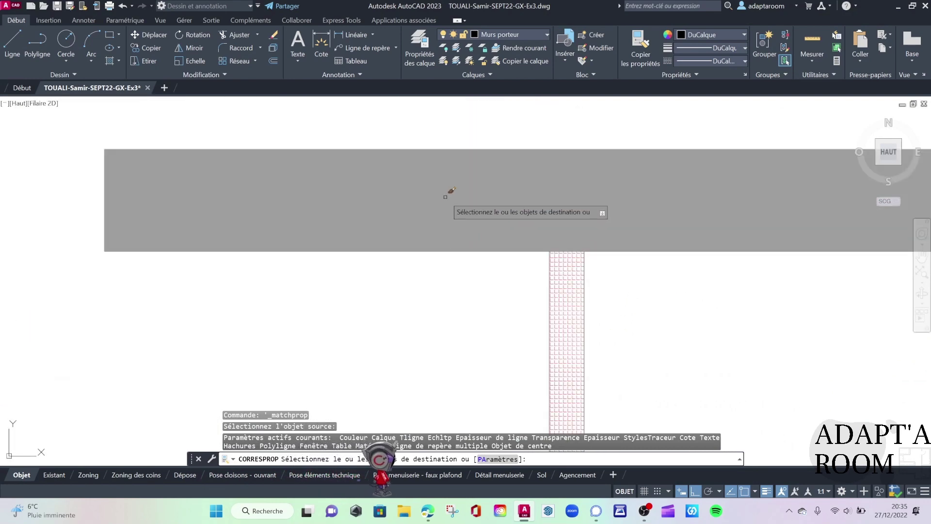
pyautogui.click(442, 197)
pyautogui.press('Escape')
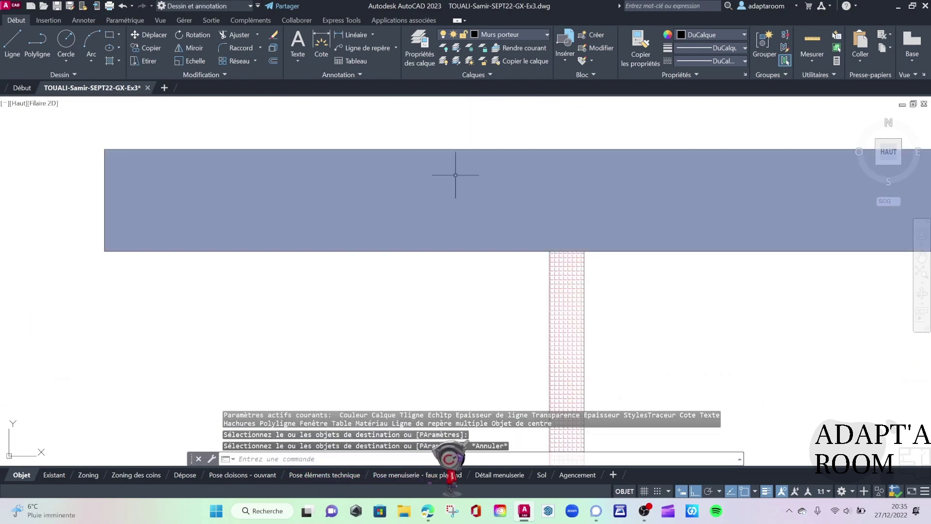
pyautogui.press('Escape')
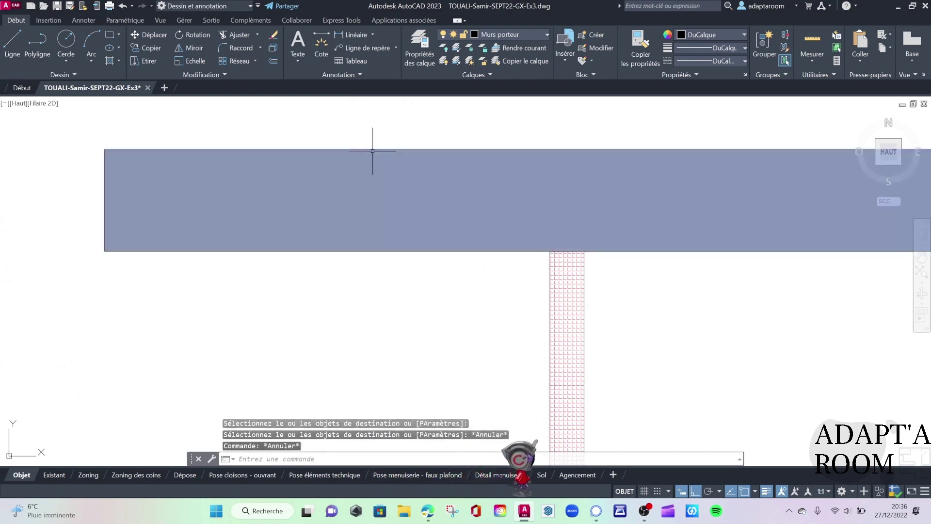
pyautogui.click(371, 150)
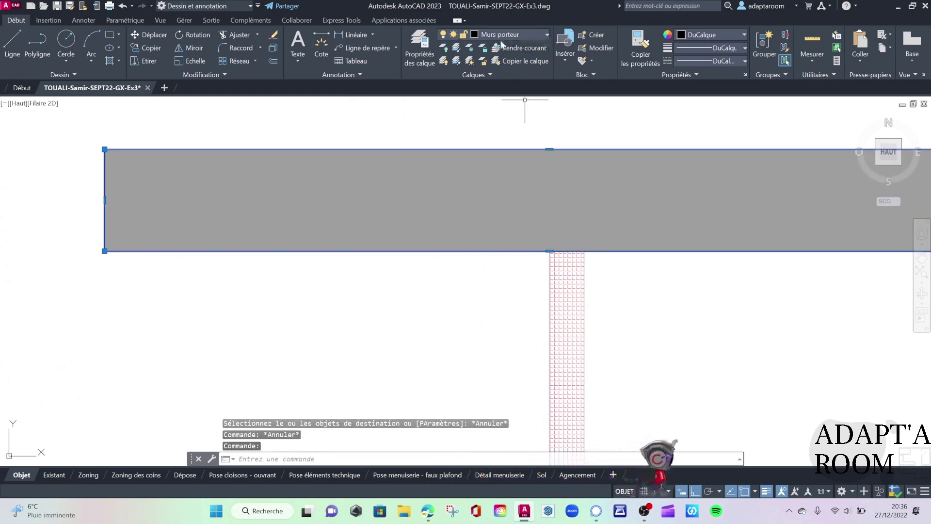
pyautogui.press('Escape')
pyautogui.click(415, 187)
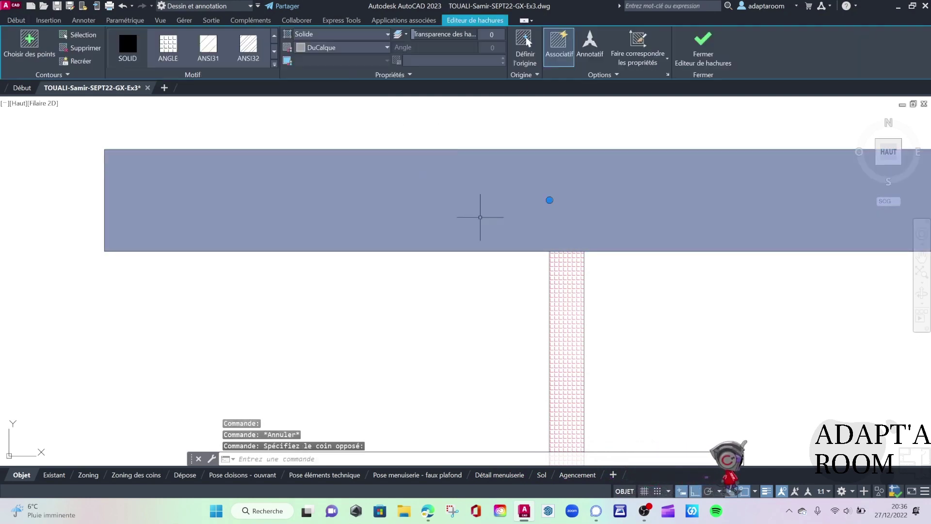
pyautogui.click(16, 21)
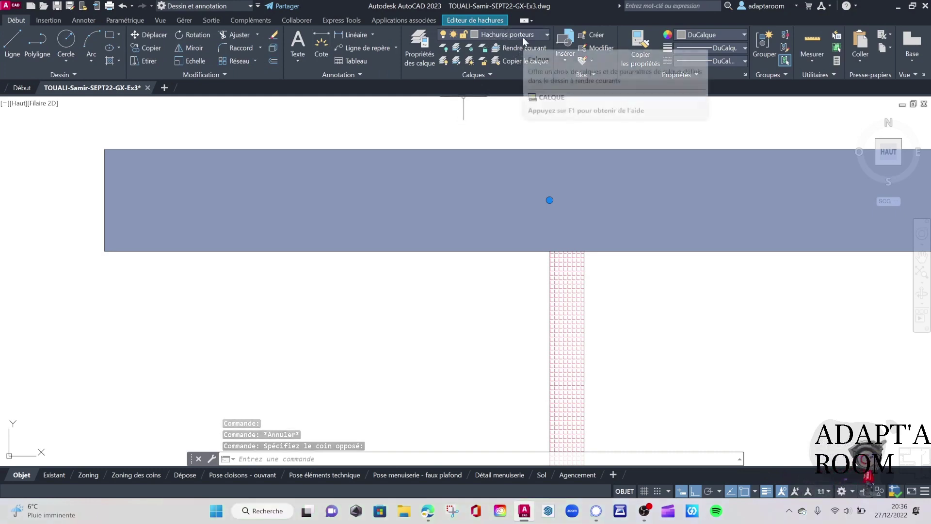
pyautogui.press('Escape')
pyautogui.press('Escape')
pyautogui.scroll(-3, 440, 156)
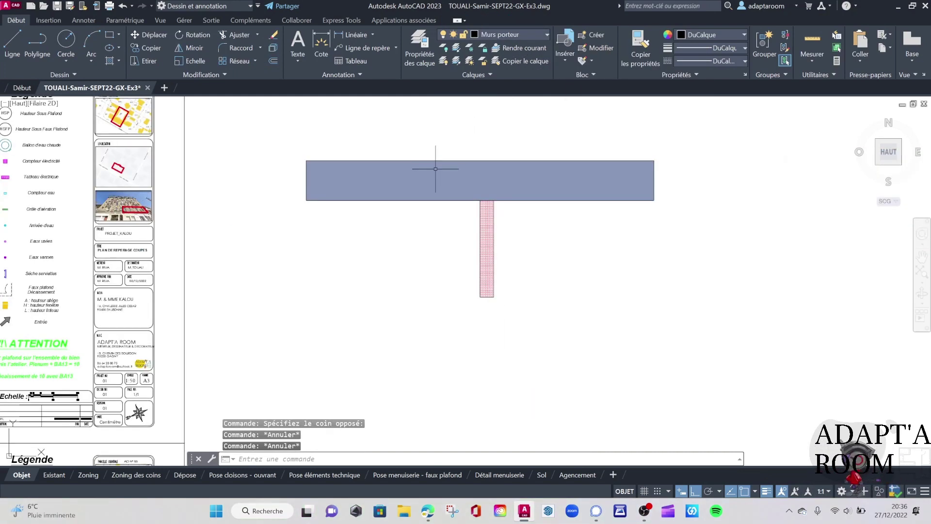
pyautogui.scroll(-2, 450, 177)
pyautogui.scroll(5, 480, 221)
pyautogui.click(433, 190)
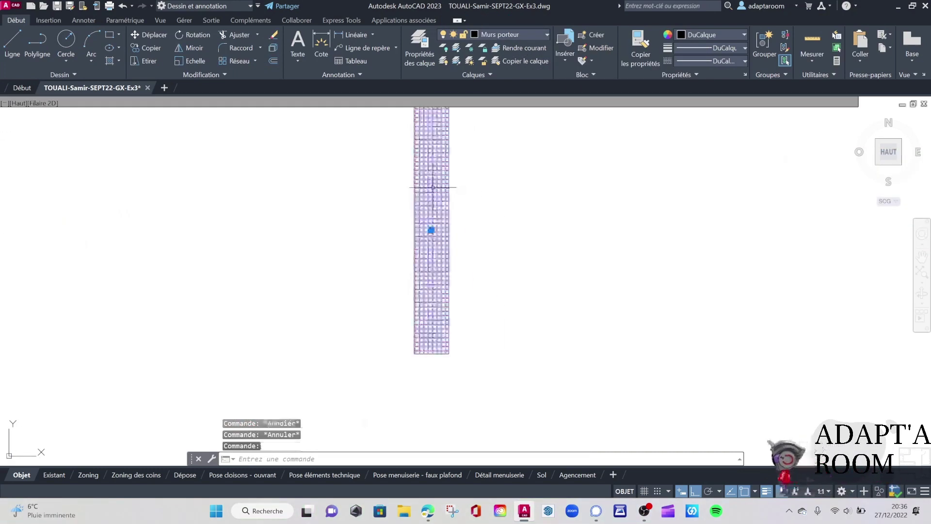
pyautogui.click(13, 23)
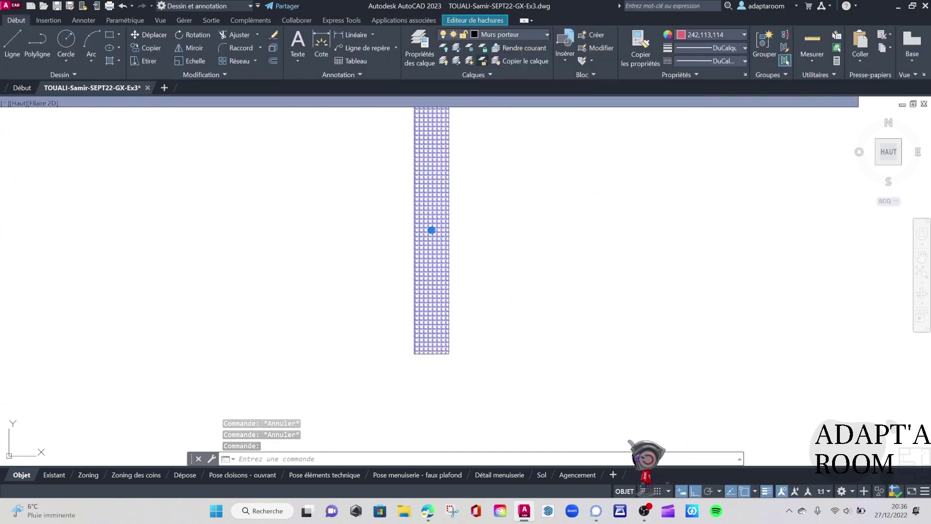
pyautogui.press('Escape')
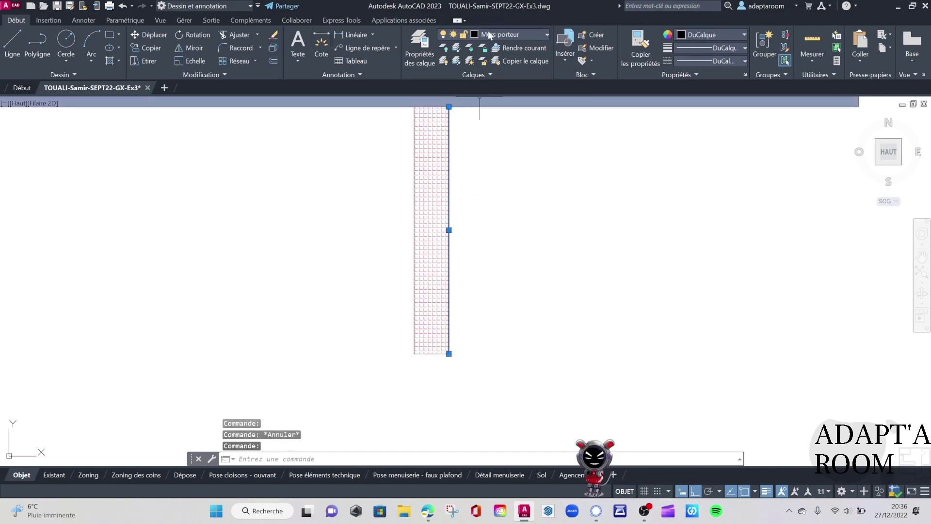
pyautogui.press('Escape')
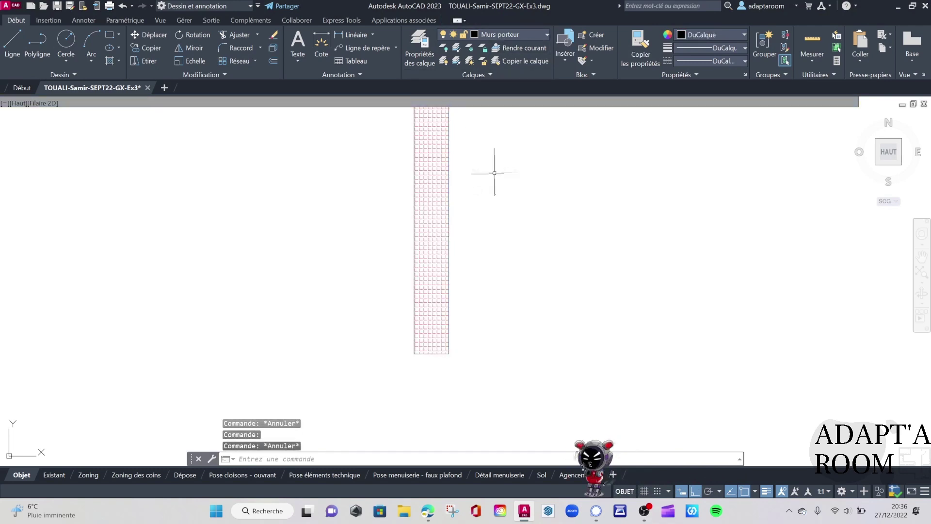
pyautogui.scroll(-4, 494, 173)
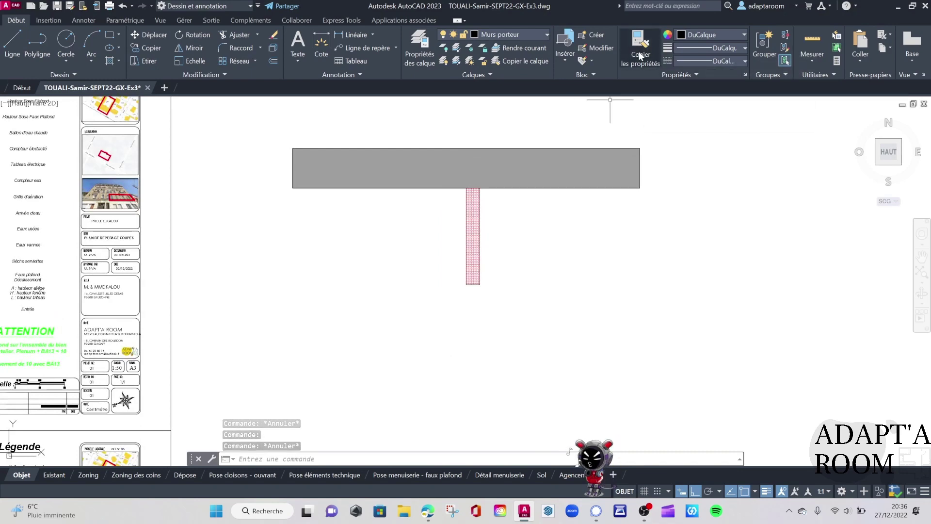
# - Copy a plan partition hatch's properties onto the stem's hatch and lower parts
pyautogui.click(639, 52)
pyautogui.moveTo(5, 213); pyautogui.dragTo(436, 208, button='middle')
pyautogui.scroll(3, 310, 291)
pyautogui.scroll(4, 203, 262)
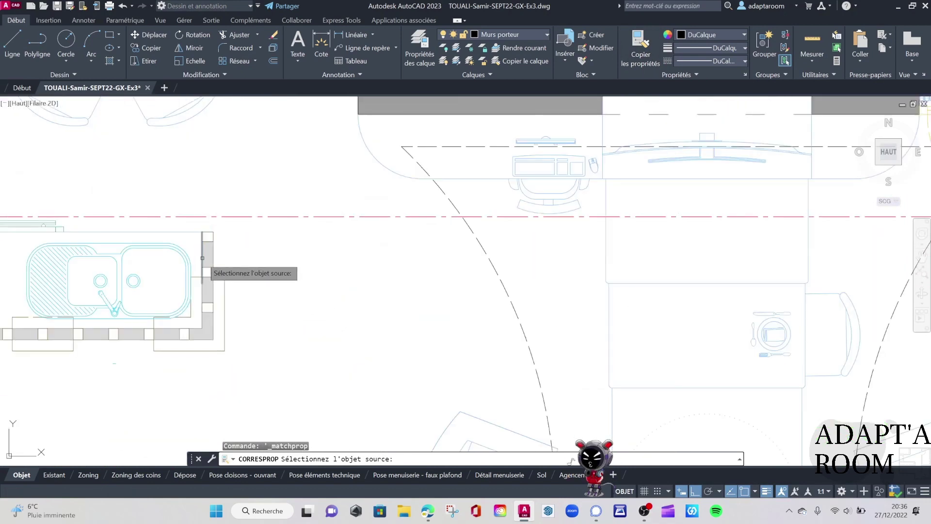
pyautogui.scroll(4, 202, 258)
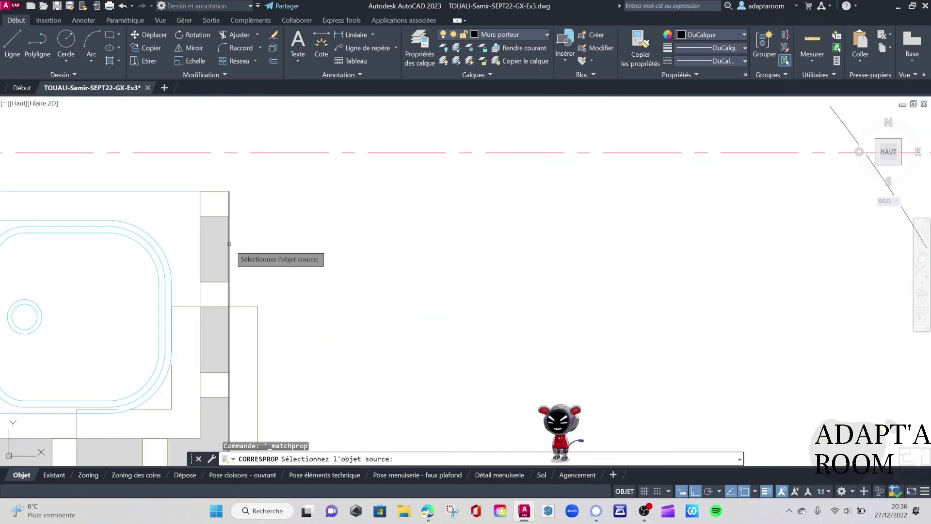
pyautogui.click(229, 244)
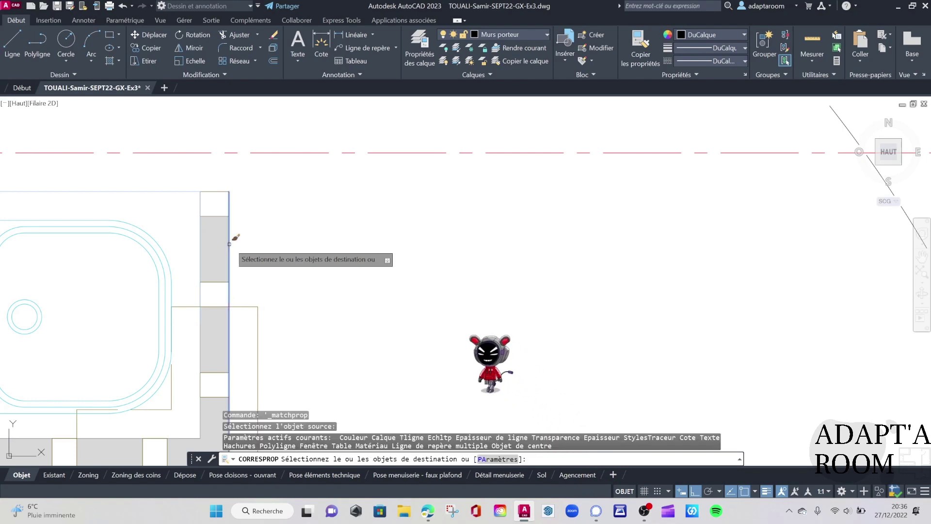
pyautogui.scroll(-5, 312, 236)
pyautogui.hscroll(10, 312, 236)
pyautogui.hscroll(3, 489, 310)
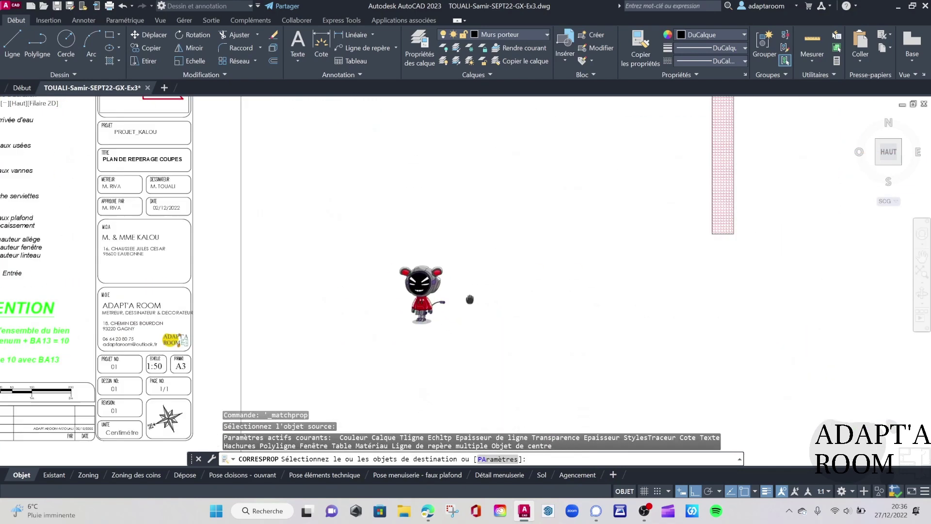
pyautogui.scroll(5, 543, 272)
pyautogui.scroll(3, 501, 242)
pyautogui.scroll(4, 492, 236)
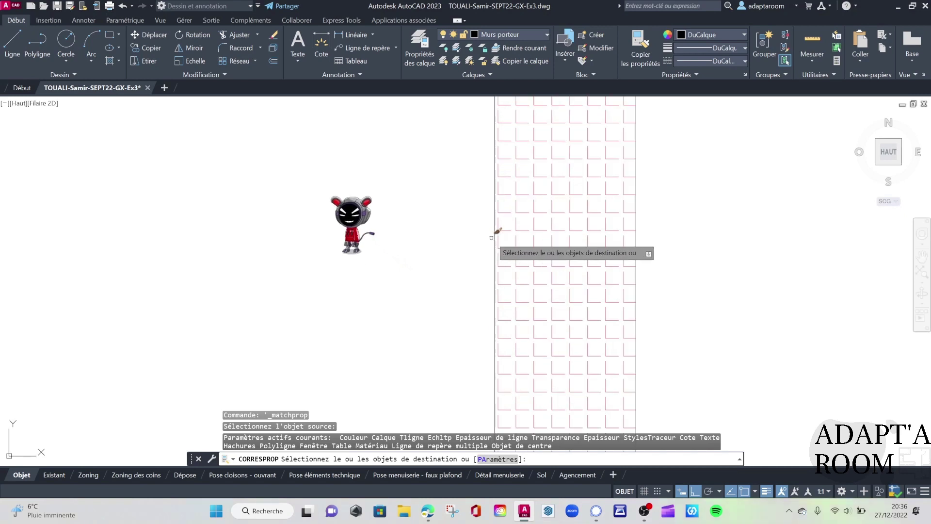
pyautogui.click(493, 235)
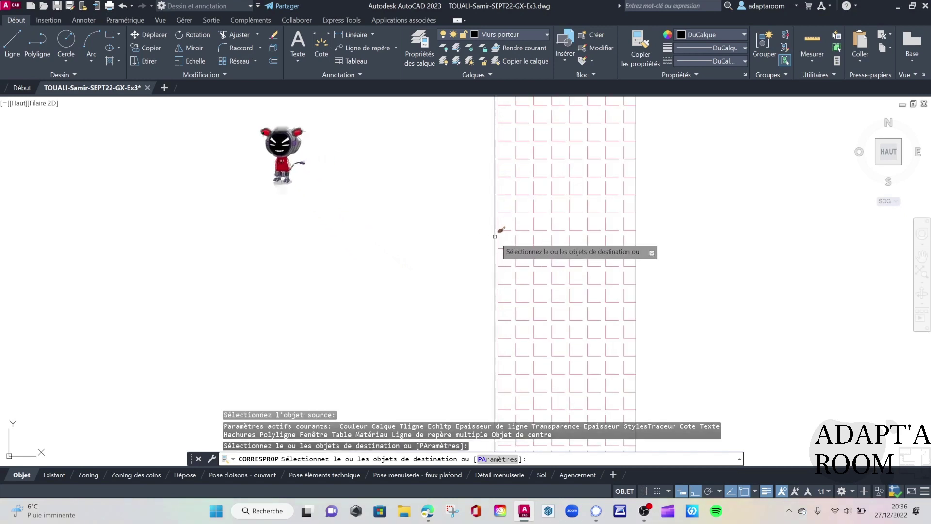
pyautogui.click(636, 244)
pyautogui.scroll(-5, 582, 237)
pyautogui.scroll(5, 582, 270)
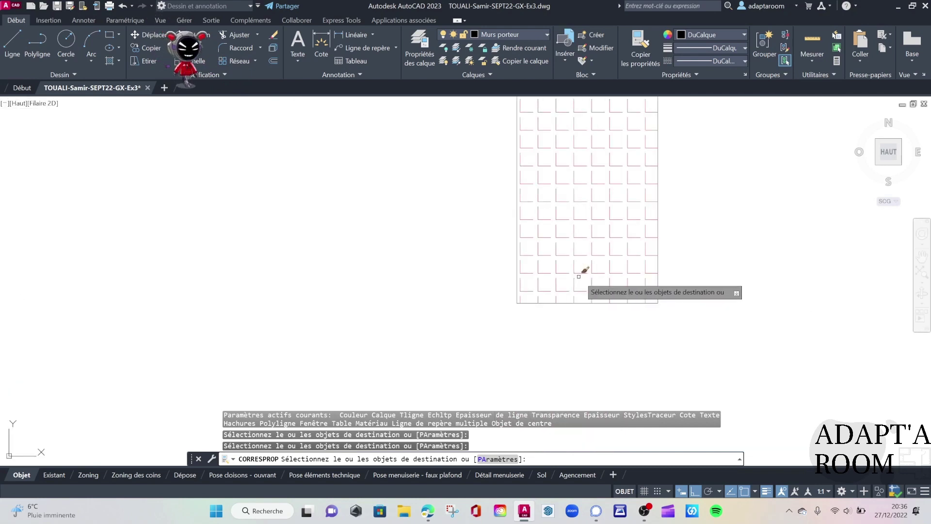
pyautogui.click(582, 302)
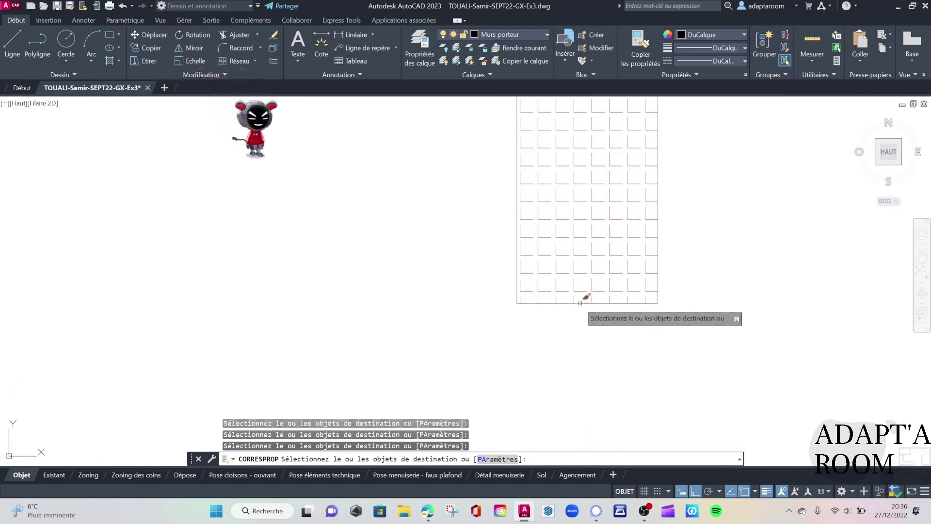
pyautogui.press('Escape')
# - Give the stem's right, left and bottom edge lines the Cloisons layer properties
pyautogui.scroll(-5, 424, 333)
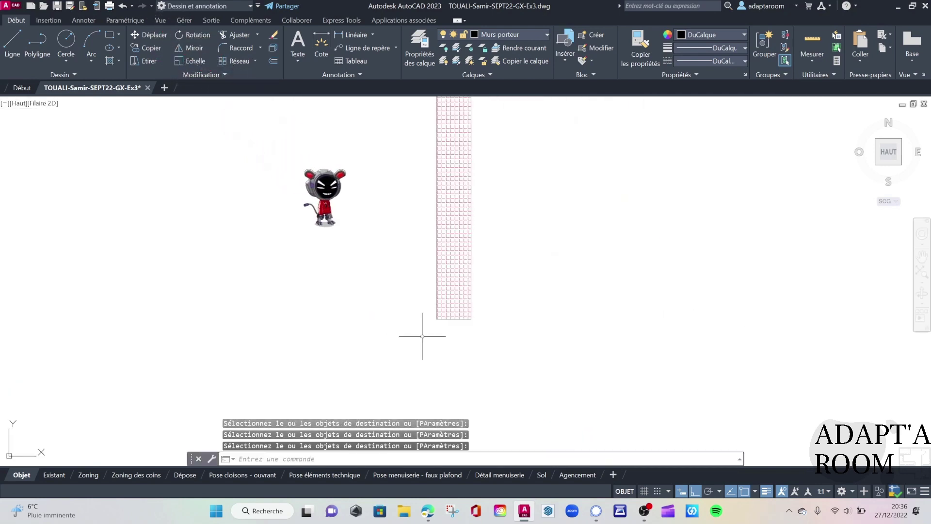
pyautogui.scroll(3, 480, 246)
pyautogui.click(480, 260)
pyautogui.press('Return')
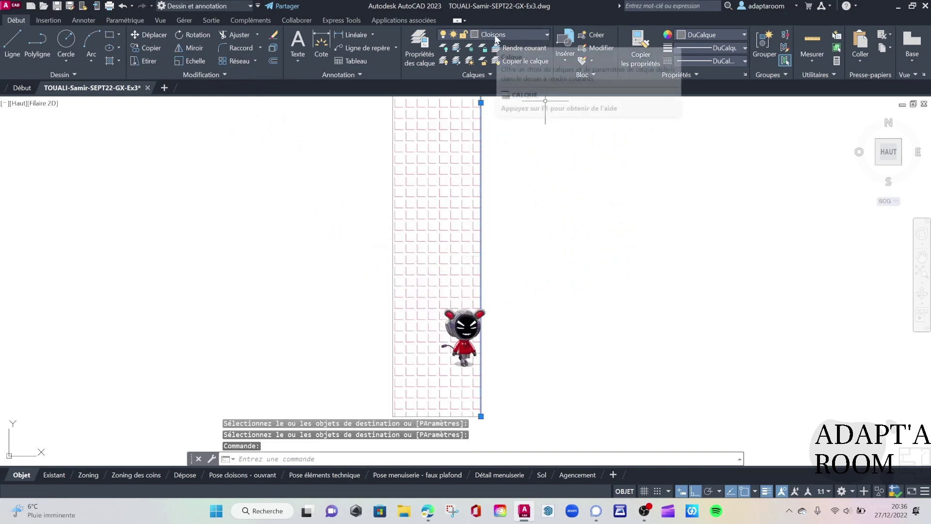
pyautogui.click(394, 135)
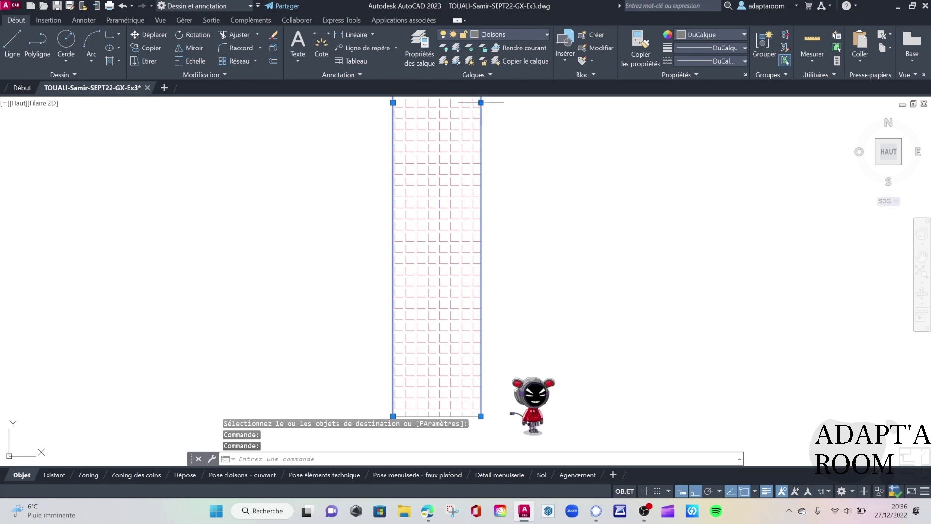
pyautogui.scroll(-5, 426, 267)
pyautogui.scroll(7, 441, 271)
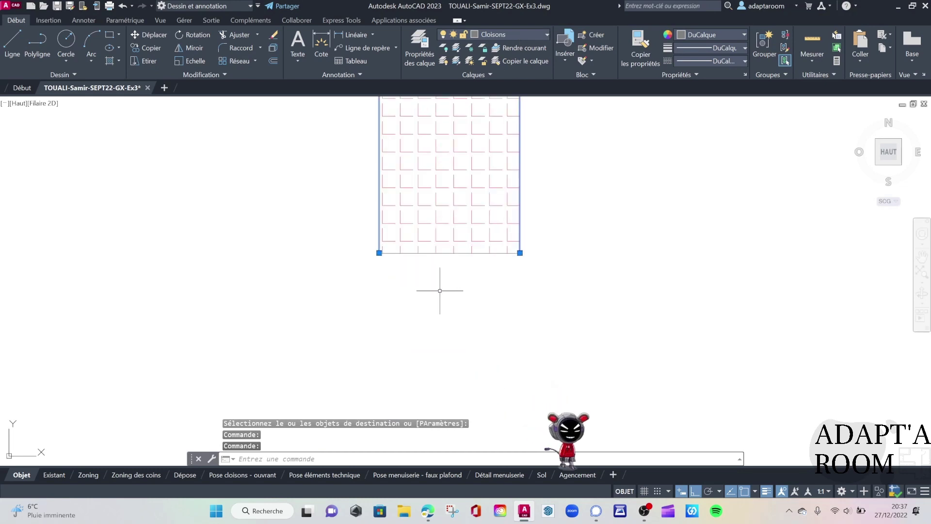
pyautogui.click(445, 253)
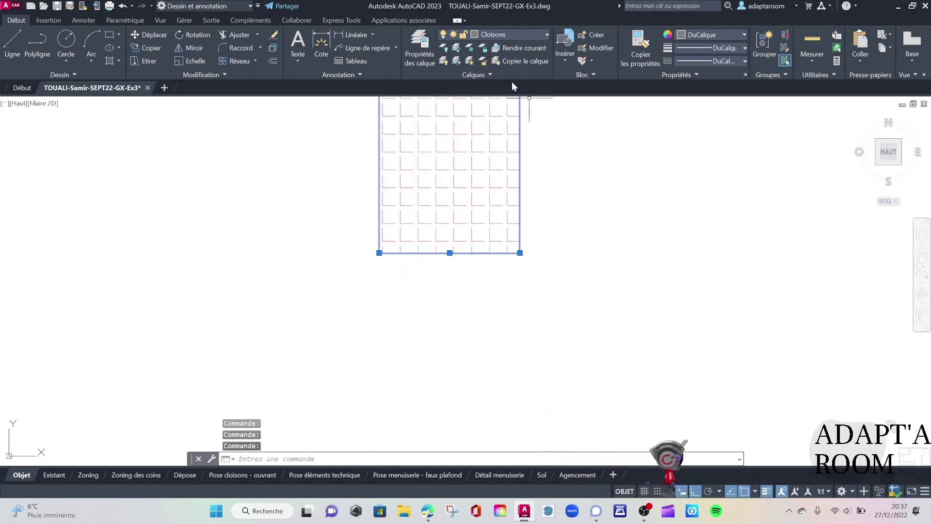
pyautogui.scroll(-2, 451, 424)
pyautogui.scroll(-4, 451, 423)
pyautogui.press('Escape')
pyautogui.press('Escape')
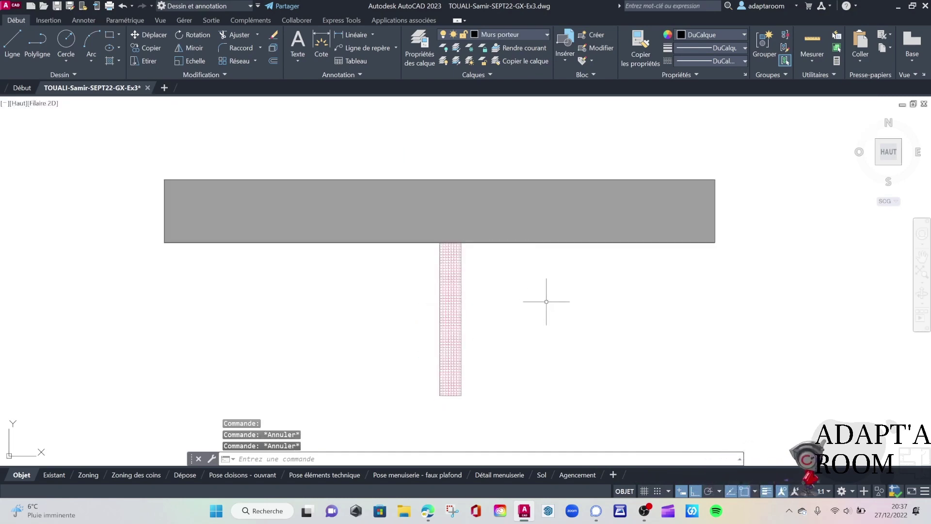
pyautogui.scroll(-2, 547, 301)
pyautogui.scroll(-2, 345, 304)
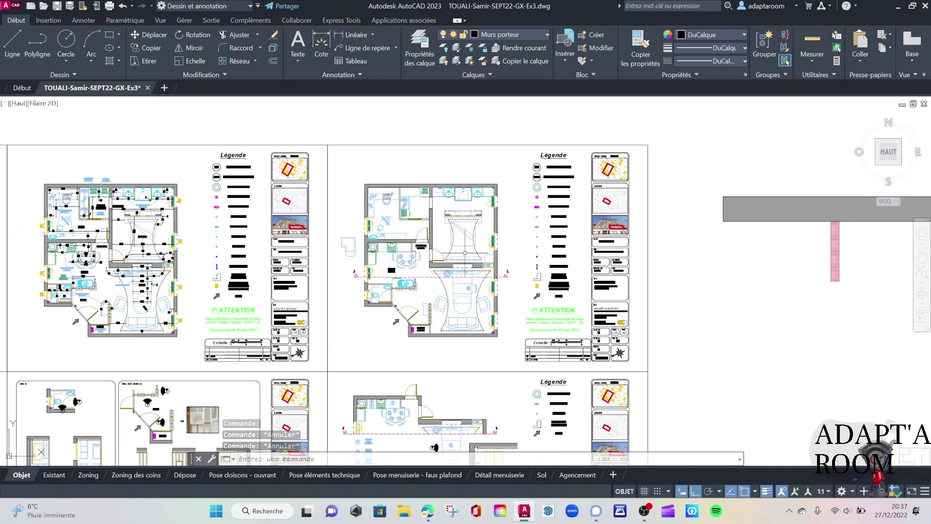
# - Select the partition hatch near Placard to check which layer it is on
pyautogui.moveTo(272, 303); pyautogui.dragTo(546, 261, button='middle')
pyautogui.scroll(3, 252, 326)
pyautogui.scroll(3, 448, 271)
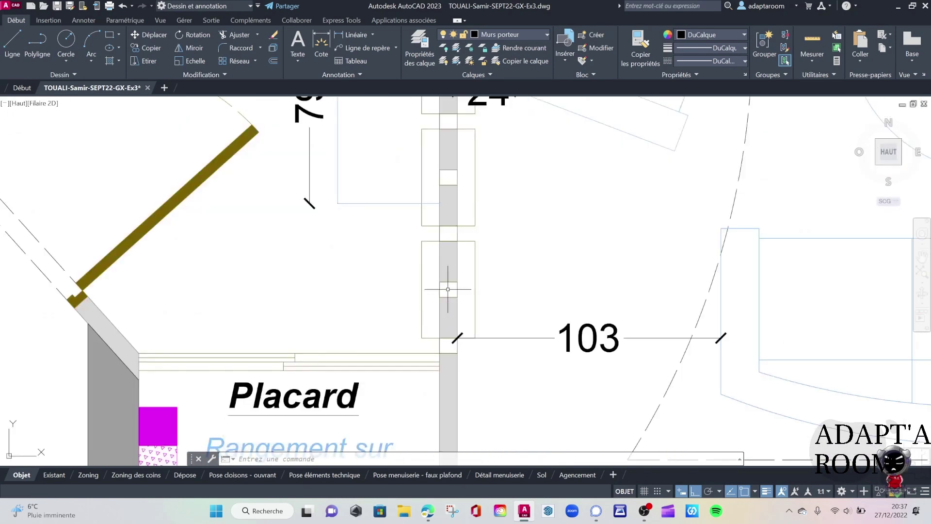
pyautogui.click(448, 261)
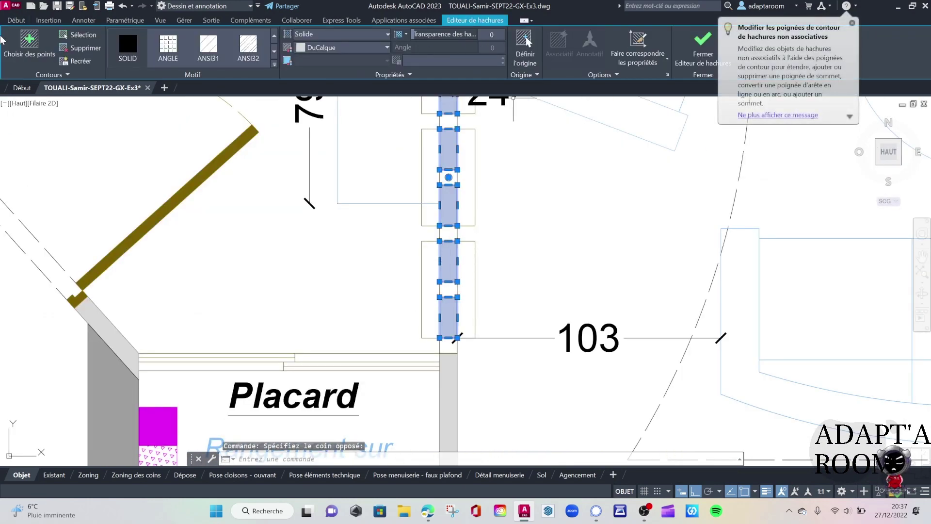
pyautogui.click(16, 21)
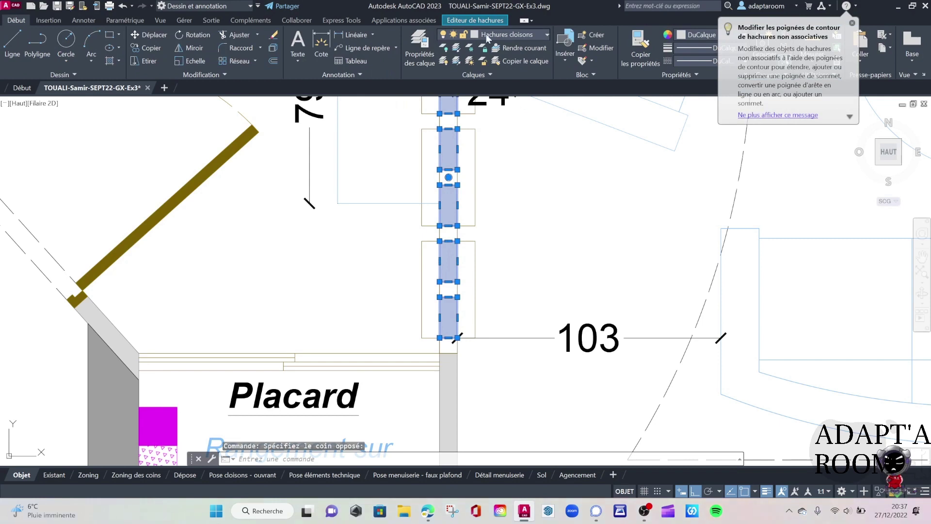
pyautogui.press('Escape')
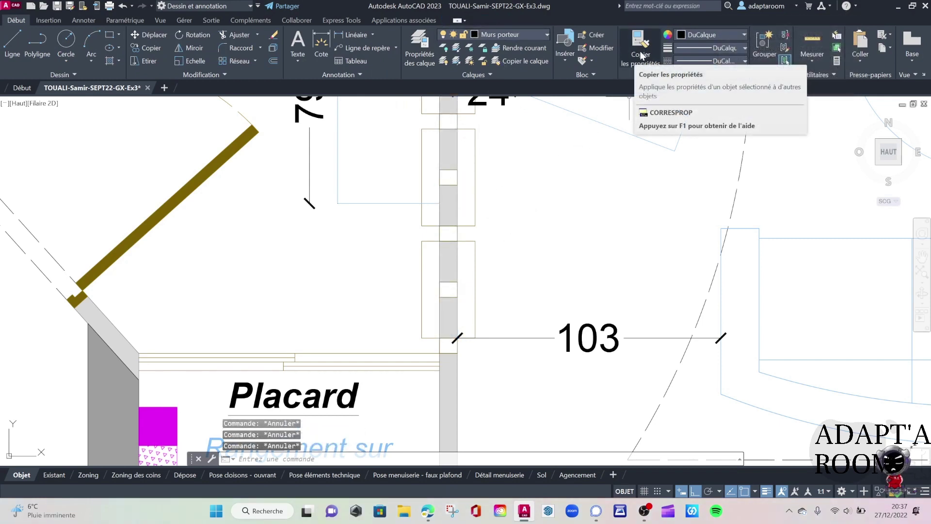
# - Apply the plan partition hatch's light grey fill to the T-section stem
pyautogui.click(641, 54)
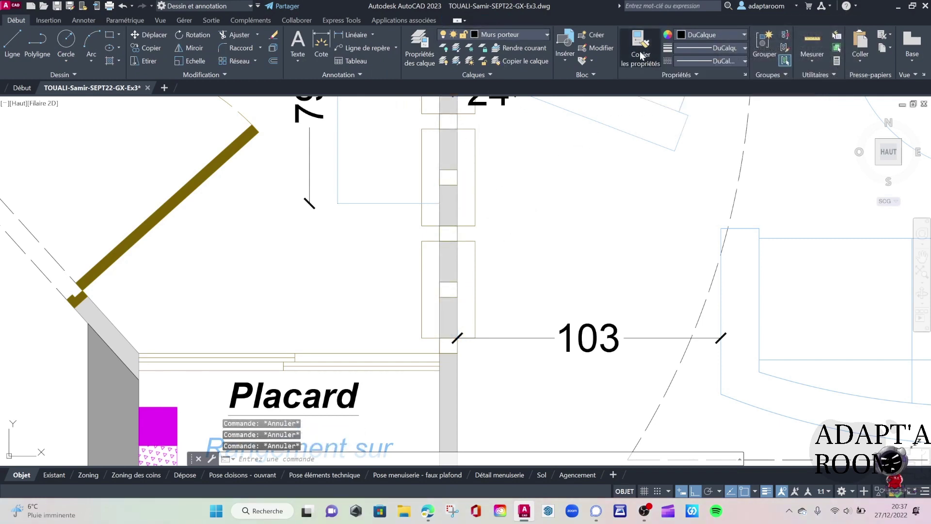
pyautogui.click(447, 202)
pyautogui.scroll(-5, 452, 199)
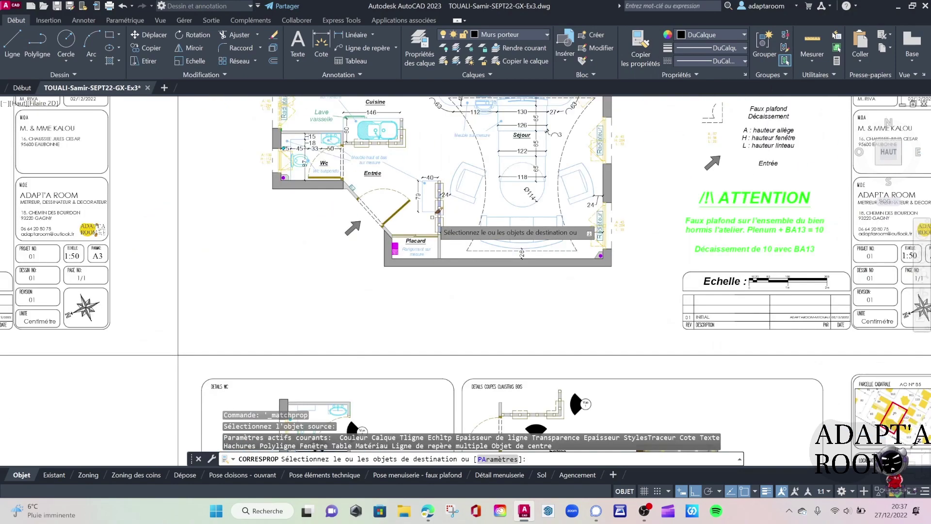
pyautogui.moveTo(452, 199)
pyautogui.mouseDown(button='middle')
pyautogui.moveTo(348, 272)
pyautogui.moveTo(291, 233)
pyautogui.moveTo(366, 326)
pyautogui.mouseUp(button='middle')
pyautogui.scroll(-3, 322, 225)
pyautogui.scroll(4, 366, 326)
pyautogui.scroll(4, 375, 320)
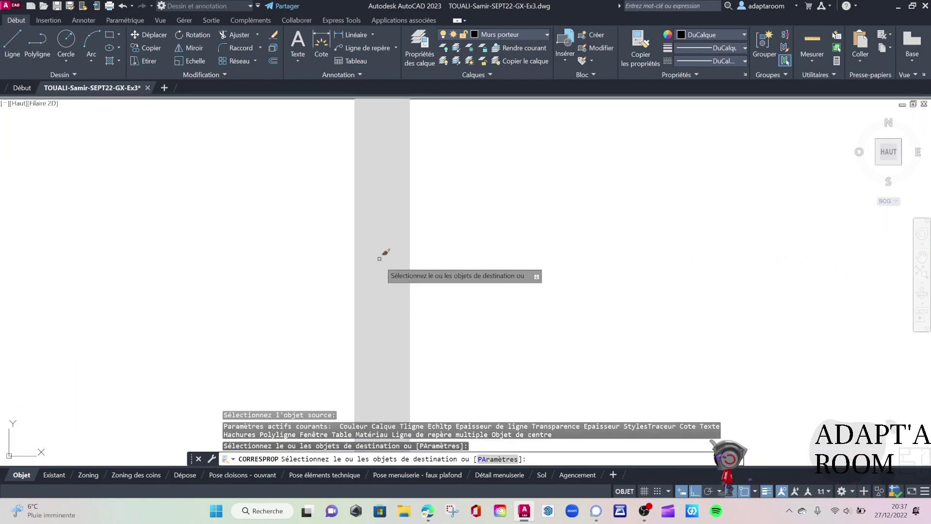
pyautogui.scroll(-3, 401, 245)
pyautogui.scroll(-3, 418, 235)
pyautogui.press('Escape')
pyautogui.scroll(2, 392, 292)
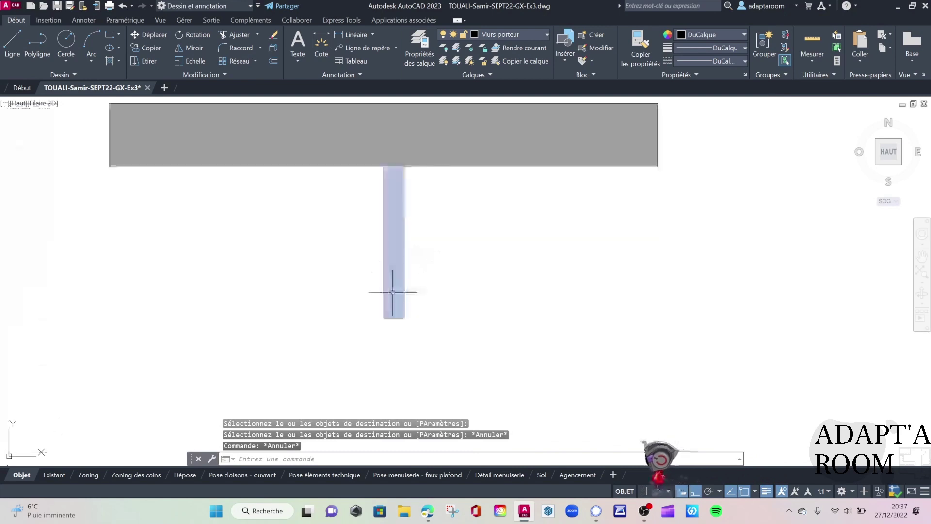
pyautogui.moveTo(413, 158); pyautogui.dragTo(536, 258, button='middle')
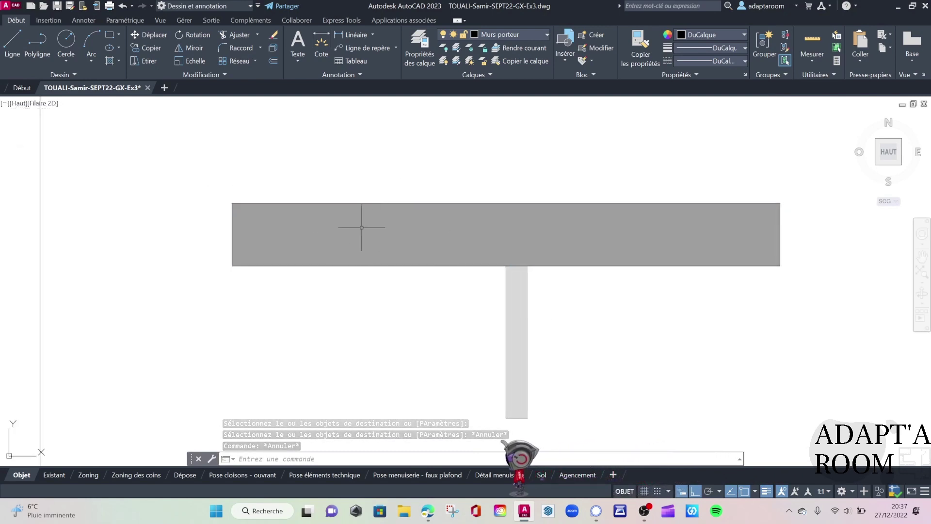
pyautogui.moveTo(485, 326); pyautogui.dragTo(455, 293, button='middle')
pyautogui.scroll(4, 488, 298)
pyautogui.scroll(4, 480, 305)
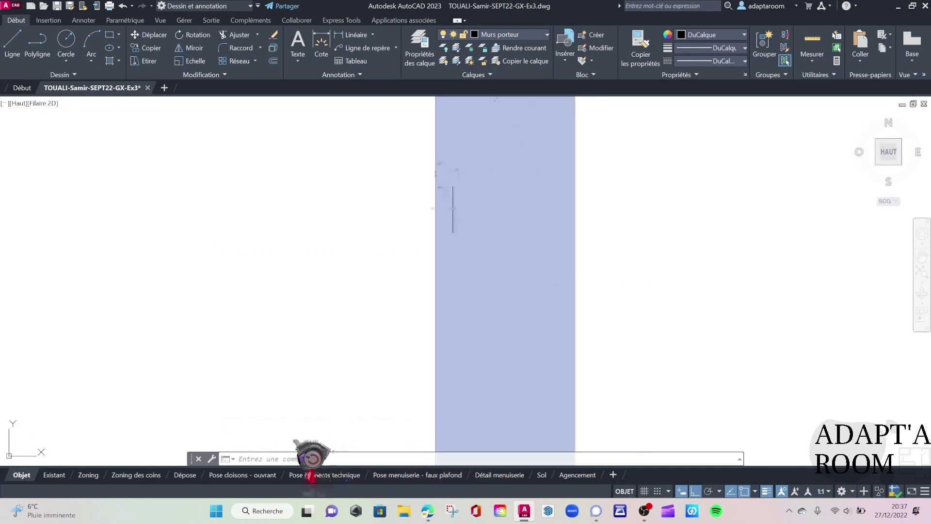
pyautogui.scroll(-6, 473, 228)
pyautogui.scroll(-3, 468, 233)
pyautogui.moveTo(387, 233); pyautogui.dragTo(579, 291, button='middle')
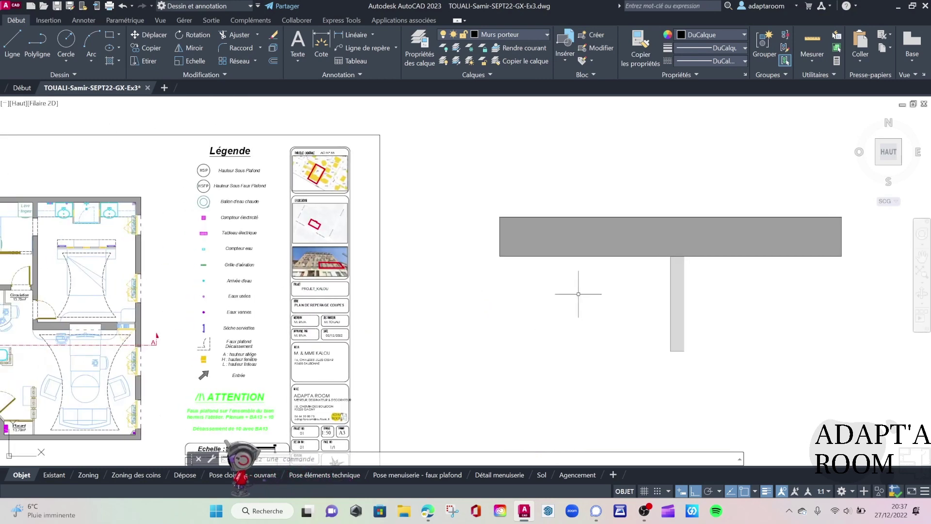
pyautogui.press('Escape')
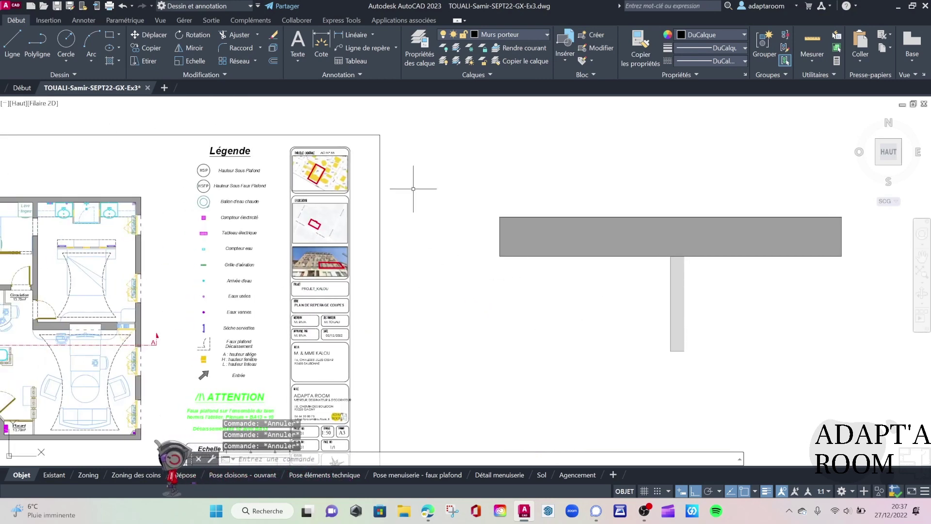
pyautogui.moveTo(408, 249); pyautogui.dragTo(418, 179, button='middle')
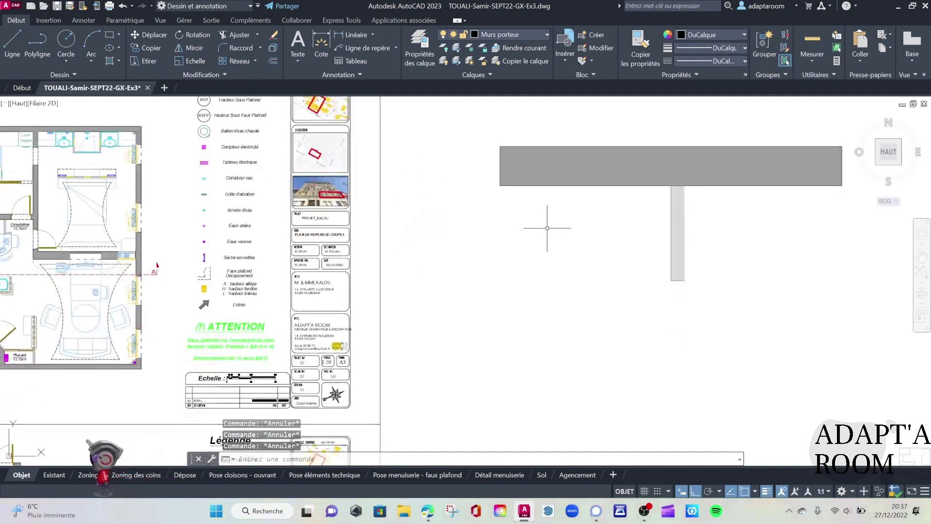